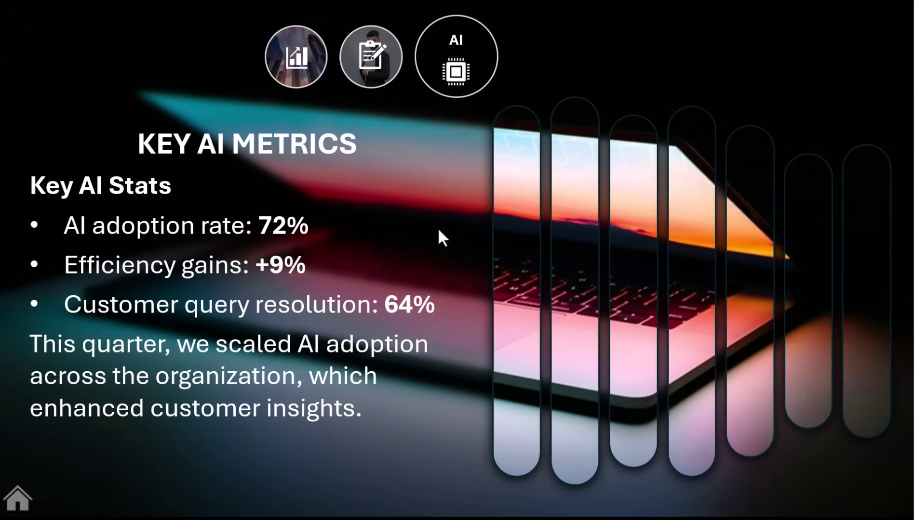
Open the business results section of the running slideshow from its chart icon.
{"action": "left_click", "coordinate": [297, 55]}
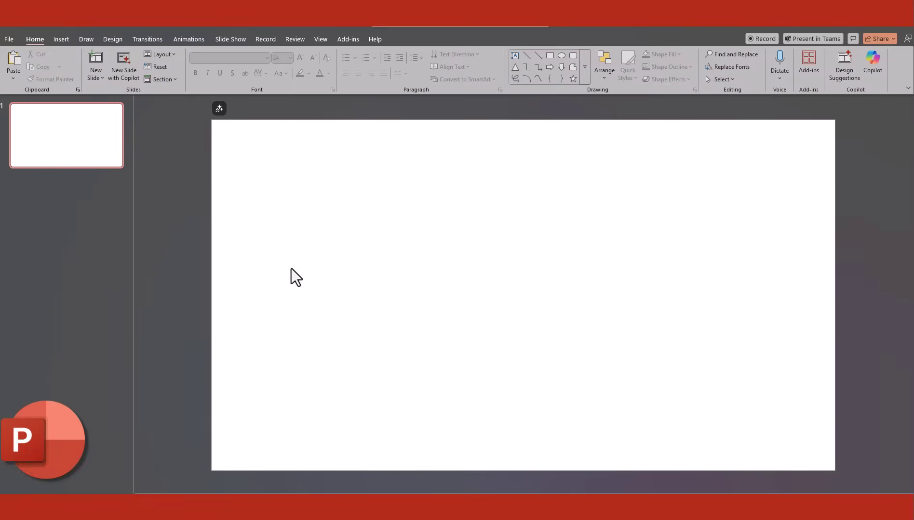
Paste the dark skyscraper picture onto the blank slide and set its brightness to -50%.
{"action": "key", "text": "ctrl+v"}
{"action": "right_click", "coordinate": [332, 280]}
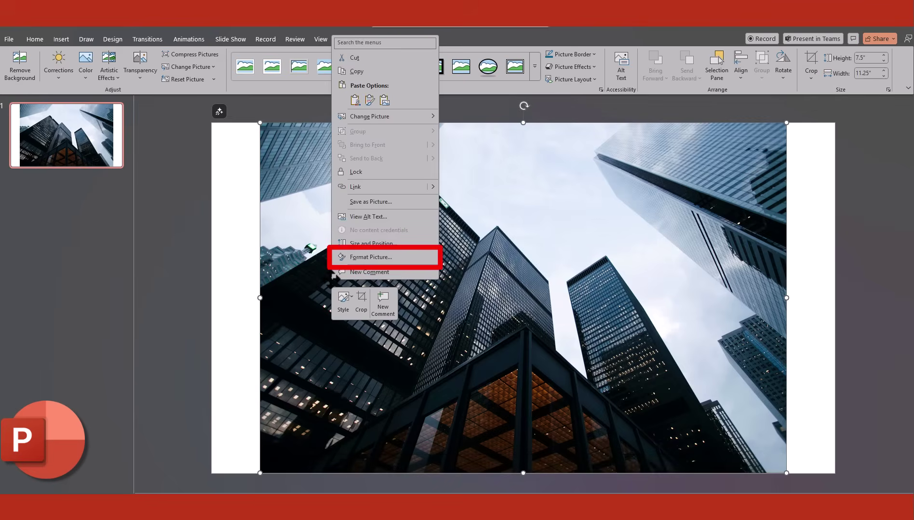
{"action": "left_click", "coordinate": [370, 258]}
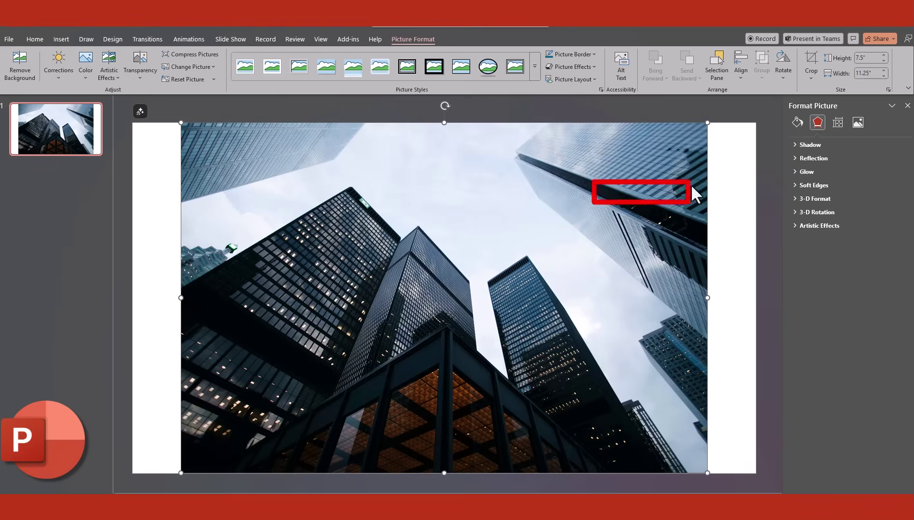
{"action": "left_click", "coordinate": [858, 122]}
{"action": "left_click", "coordinate": [825, 145]}
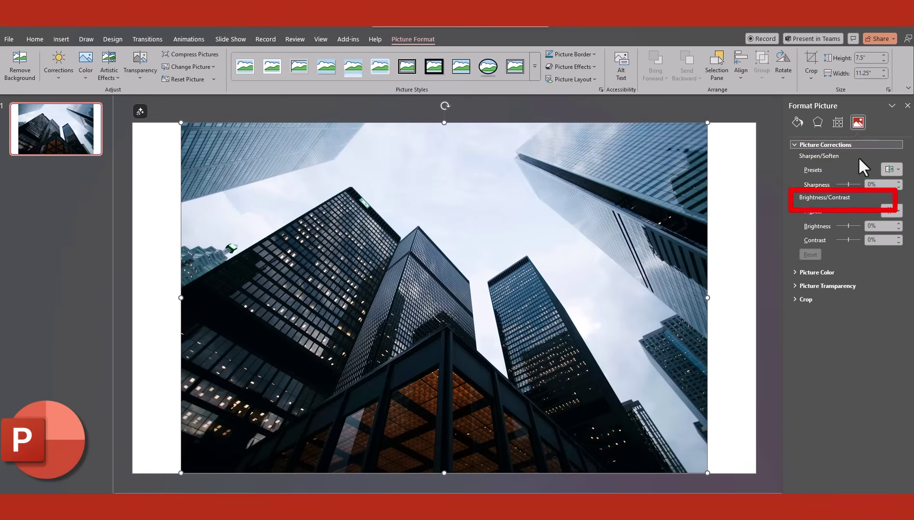
{"action": "left_click", "coordinate": [882, 226]}
{"action": "type", "text": "-50"}
{"action": "key", "text": "Return"}
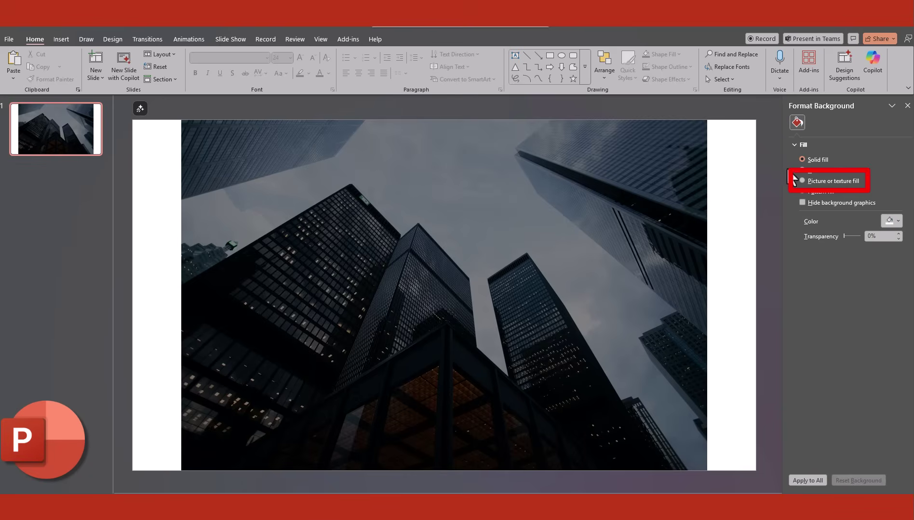
Fill the slide background with the copied picture, and paste the title "BUSINESS REVIEW TEMPLATE" with the subtitle "Click Icon to Begin".
{"action": "left_click", "coordinate": [828, 182]}
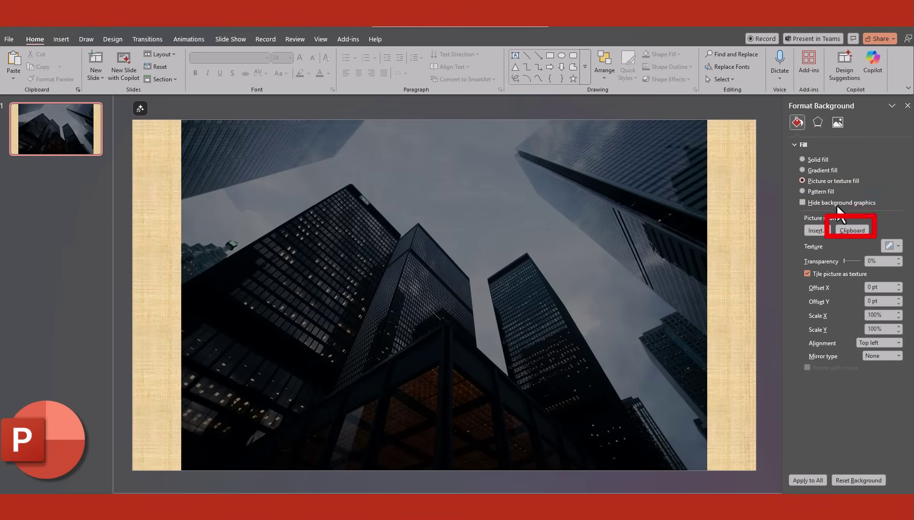
{"action": "left_click", "coordinate": [570, 265]}
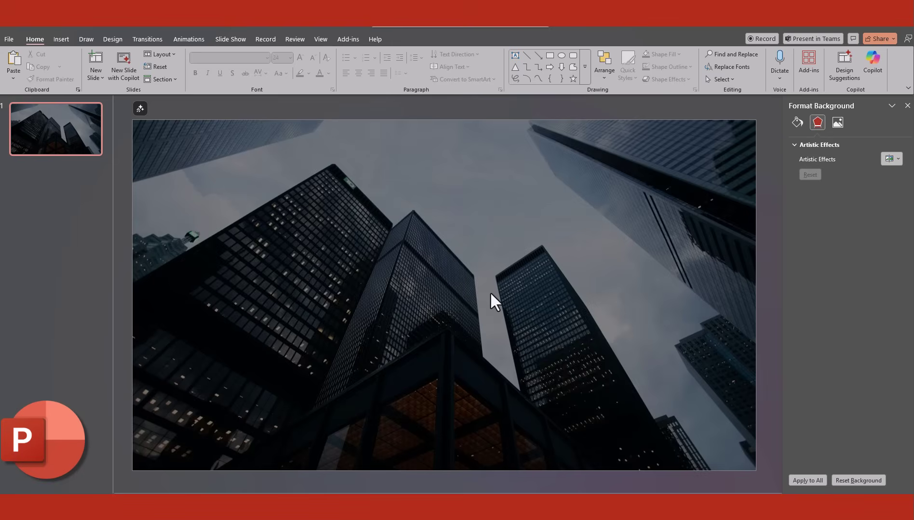
{"action": "key", "text": "ctrl+v"}
{"action": "left_click", "coordinate": [489, 291]}
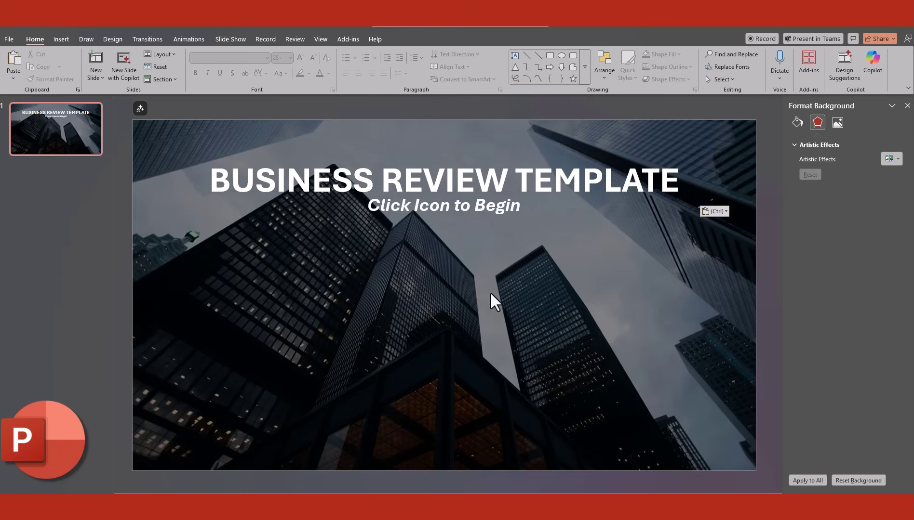
Draw a circle 3" in height and width below the title and duplicate it into an evenly spaced row of three.
{"action": "left_click", "coordinate": [560, 58]}
{"action": "left_click_drag", "start_coordinate": [206, 243], "coordinate": [367, 388]}
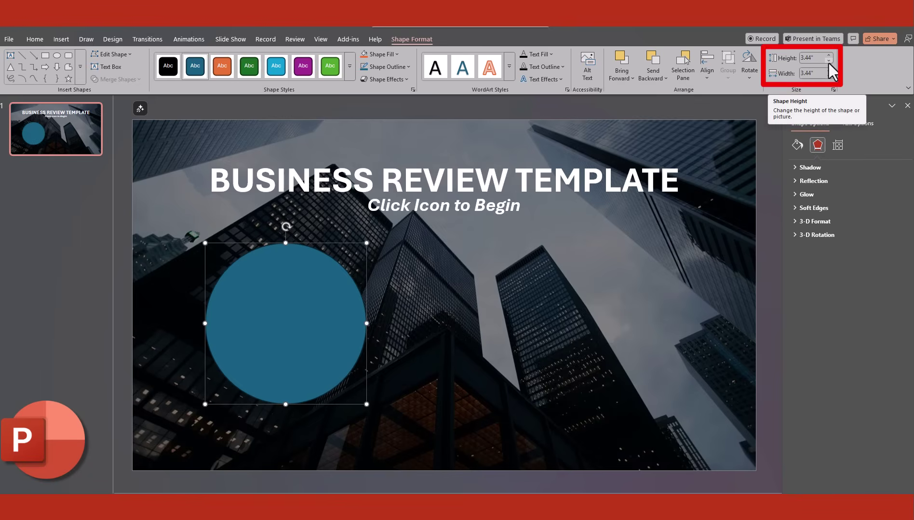
{"action": "left_click", "coordinate": [828, 62]}
{"action": "left_click", "coordinate": [829, 61]}
{"action": "left_click", "coordinate": [829, 62]}
{"action": "left_click", "coordinate": [828, 62]}
{"action": "left_click", "coordinate": [828, 62]}
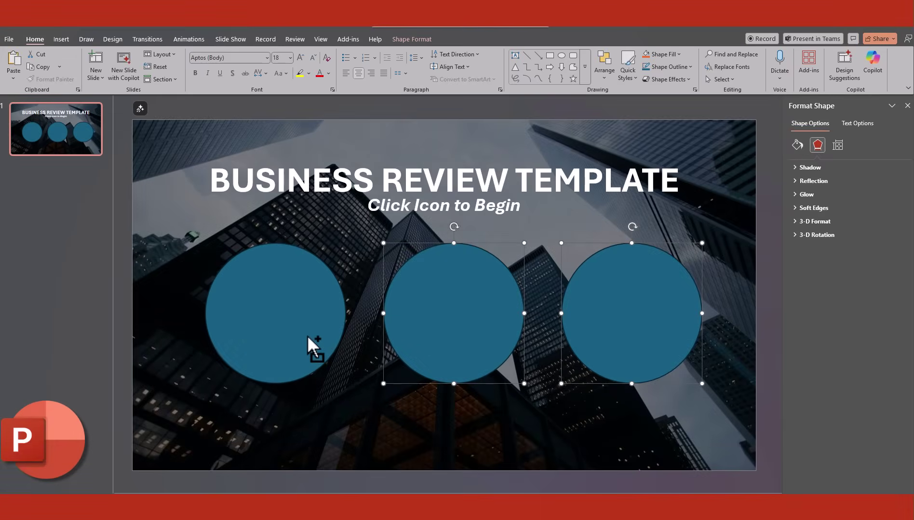
{"action": "left_click", "coordinate": [307, 335], "text": "shift"}
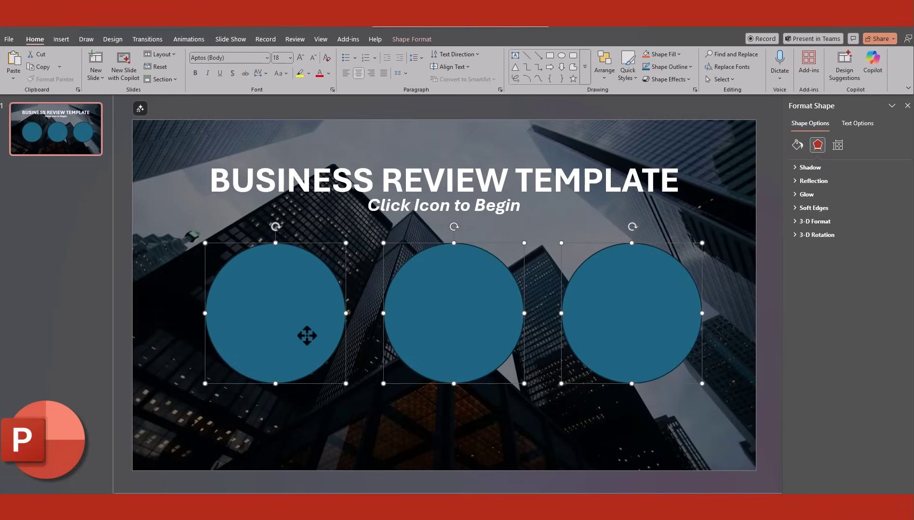
Remove the fill from the three circles and give them a white solid outline.
{"action": "left_click", "coordinate": [797, 144]}
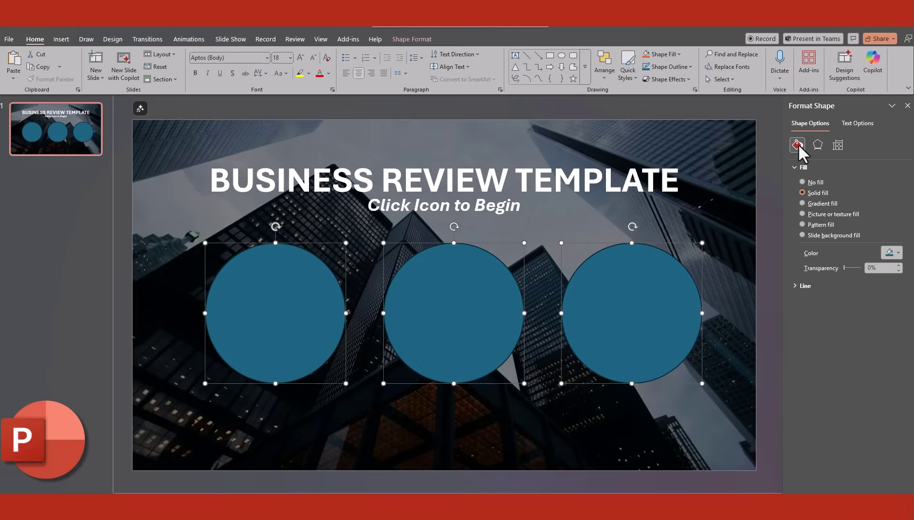
{"action": "left_click", "coordinate": [815, 182]}
{"action": "left_click", "coordinate": [793, 251]}
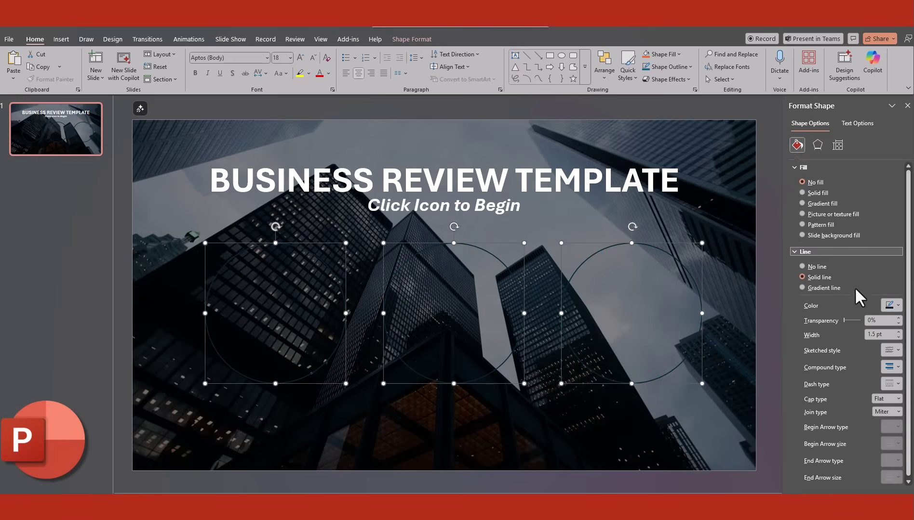
{"action": "left_click", "coordinate": [891, 305]}
{"action": "left_click", "coordinate": [818, 350]}
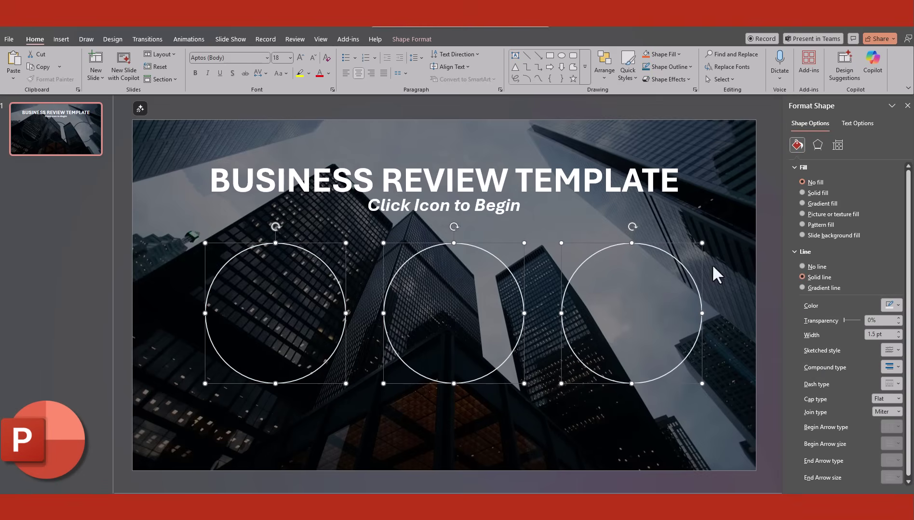
Align the circles' text to the top and label them RESULTS, REVIEWS and AI.
{"action": "left_click", "coordinate": [466, 71]}
{"action": "left_click", "coordinate": [482, 90]}
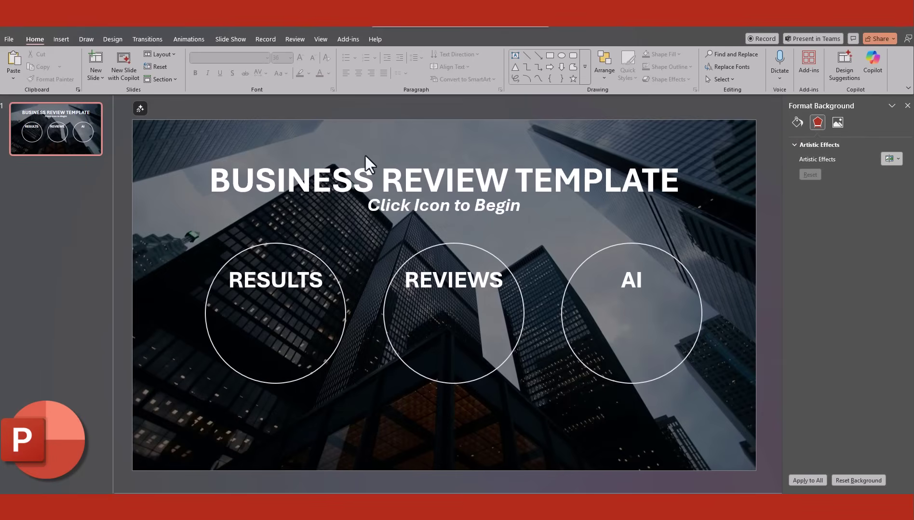
Search the stock icons for "business" and place white chart, clipboard and chip icons under the RESULTS, REVIEWS and AI labels.
{"action": "left_click", "coordinate": [63, 42]}
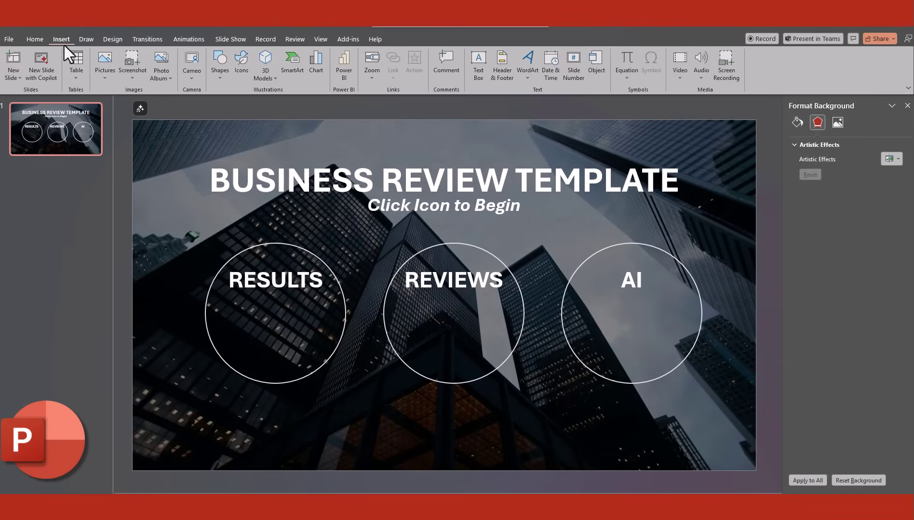
{"action": "left_click", "coordinate": [240, 73]}
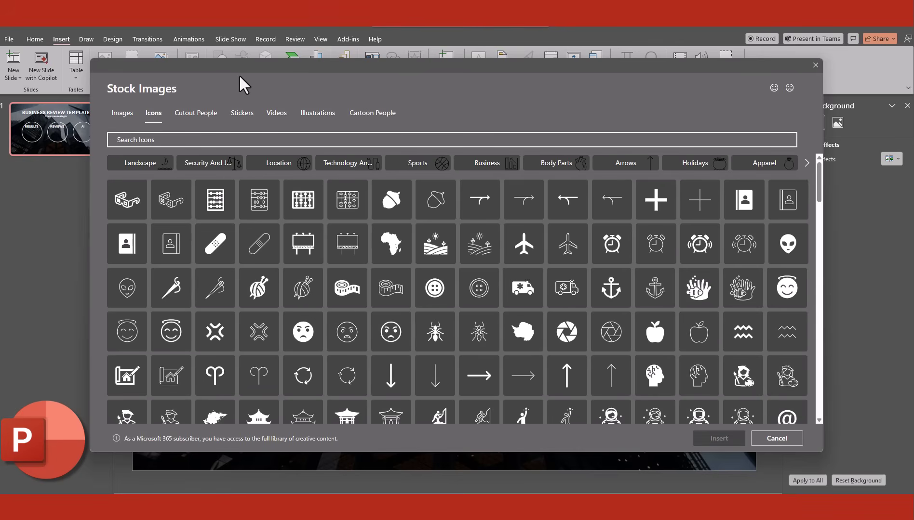
{"action": "type", "text": "business"}
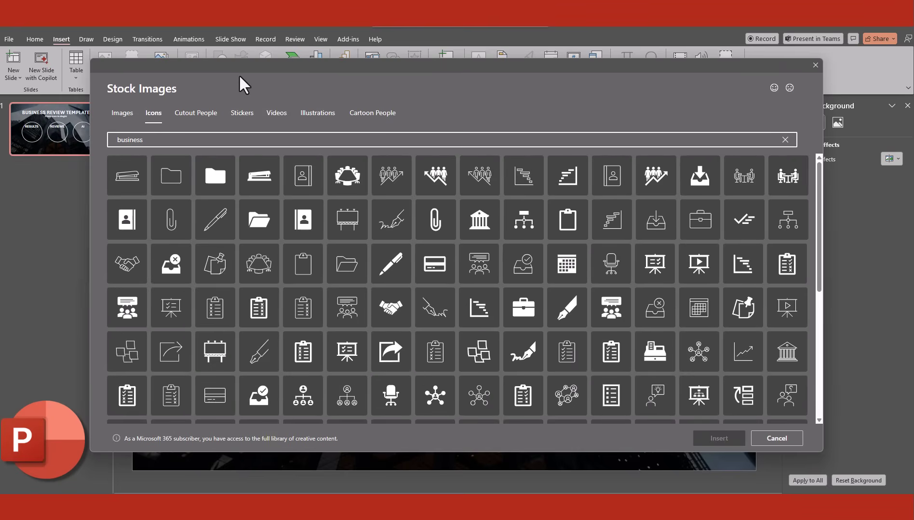
{"action": "scroll", "coordinate": [429, 302], "scroll_direction": "down", "scroll_amount": 3}
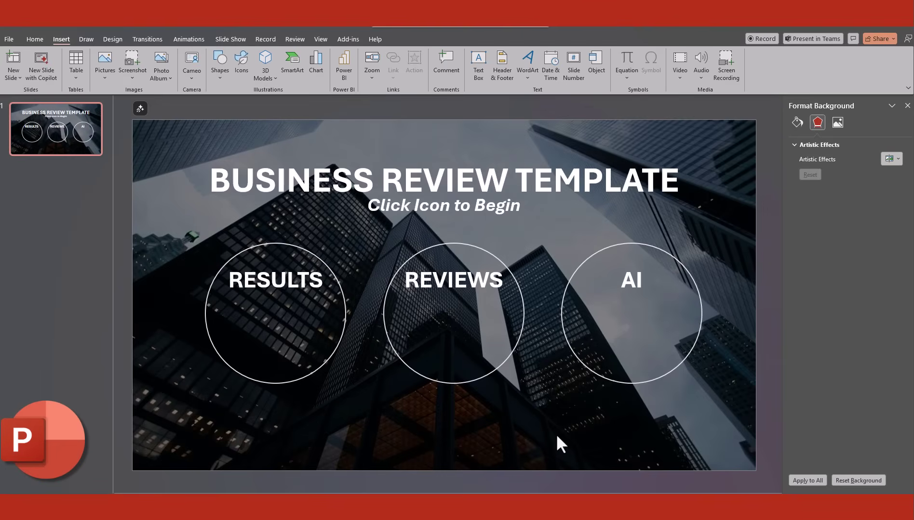
{"action": "key", "text": "ctrl+v"}
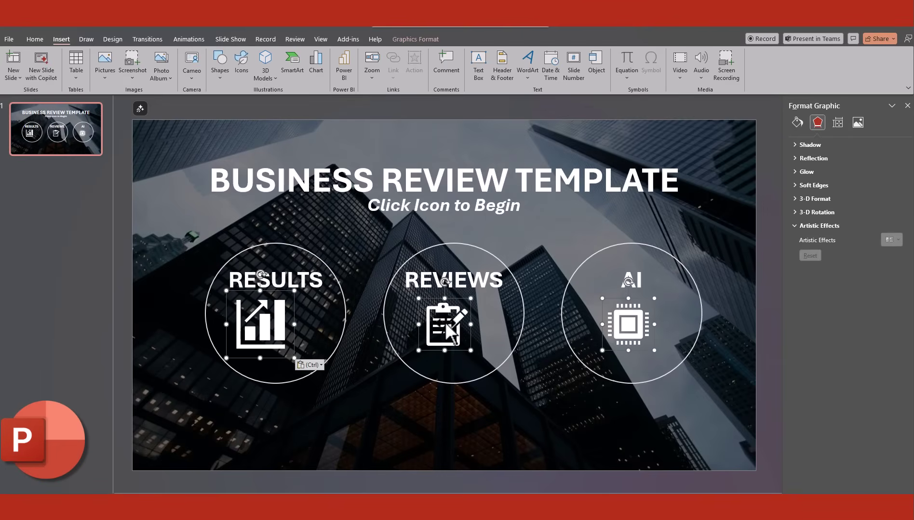
{"action": "left_click_drag", "start_coordinate": [446, 328], "coordinate": [461, 342]}
Duplicate the title slide and move the RESULTS circle up to the top edge of the copy.
{"action": "left_click", "coordinate": [68, 154]}
{"action": "key", "text": "ctrl+d"}
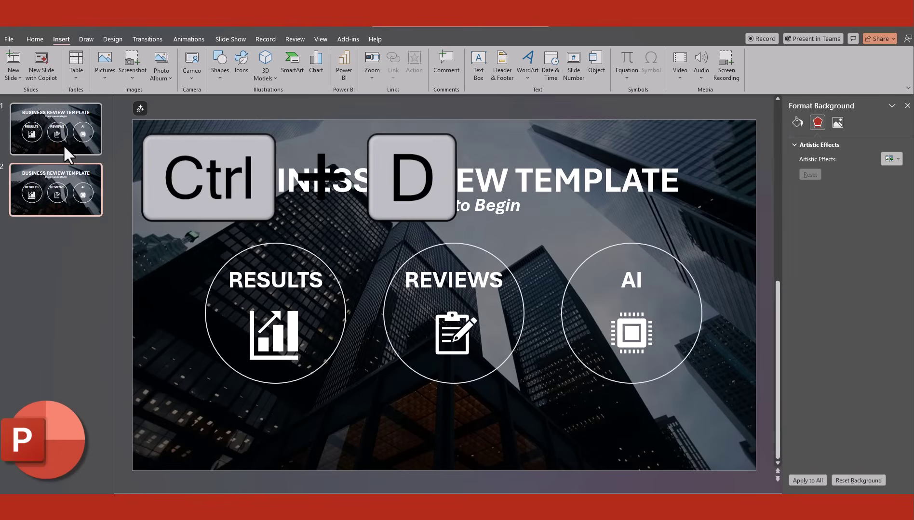
{"action": "left_click", "coordinate": [310, 373]}
{"action": "left_click_drag", "start_coordinate": [311, 373], "coordinate": [476, 249]}
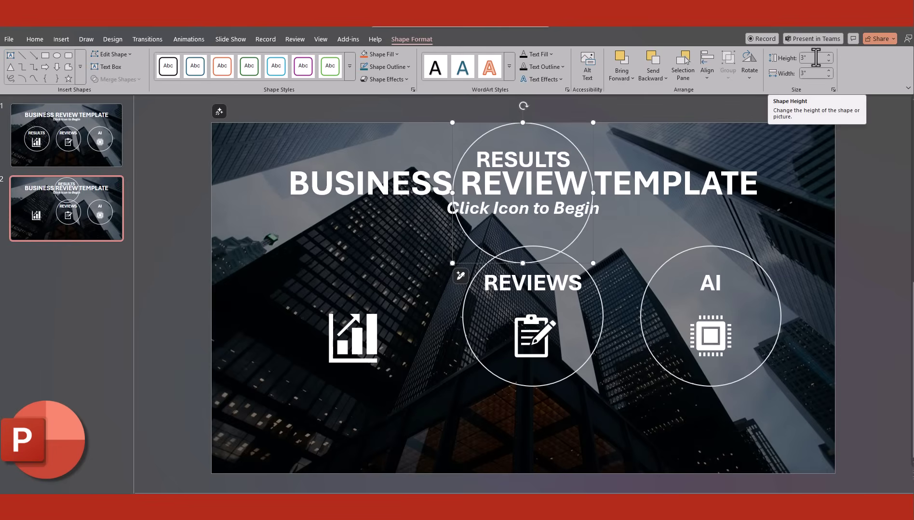
Resize the RESULTS circle on slide 2 to 1.2" and set its label's font size to 14.
{"action": "left_click", "coordinate": [815, 58]}
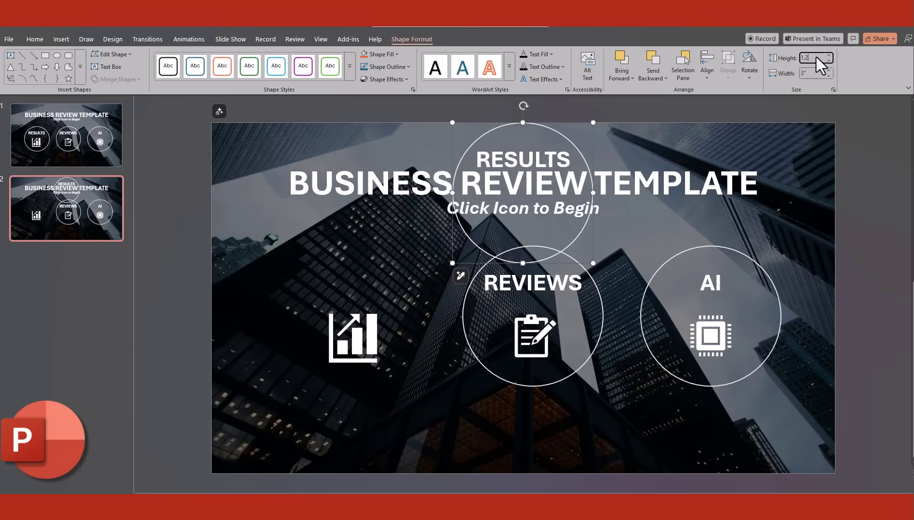
{"action": "type", "text": "1.2"}
{"action": "key", "text": "Return"}
{"action": "left_click", "coordinate": [35, 39]}
{"action": "left_click", "coordinate": [283, 57]}
{"action": "type", "text": "14"}
{"action": "key", "text": "Return"}
Center the small RESULTS circle horizontally on the slide.
{"action": "left_click", "coordinate": [412, 39]}
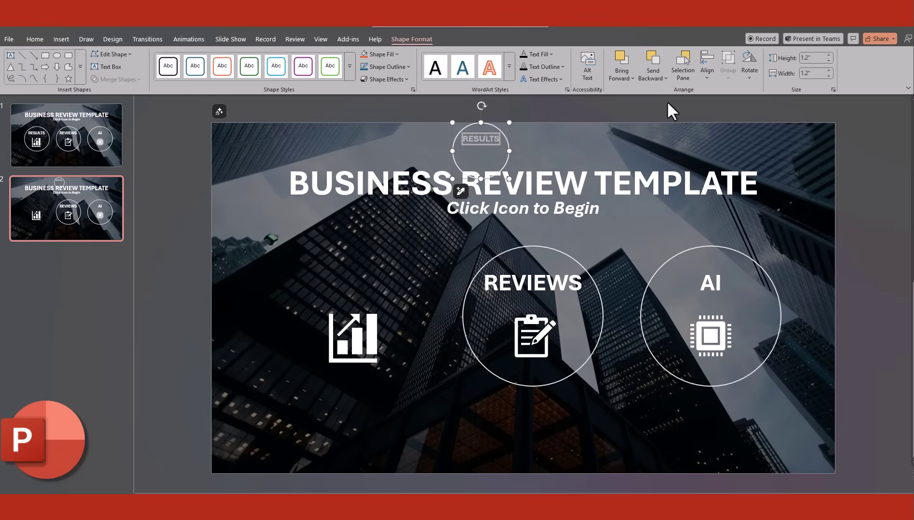
{"action": "left_click", "coordinate": [710, 80]}
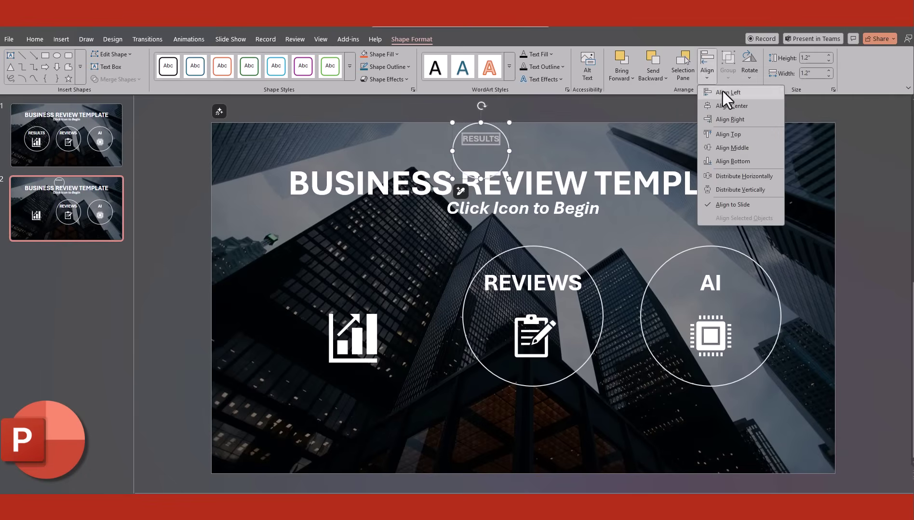
{"action": "left_click", "coordinate": [743, 106]}
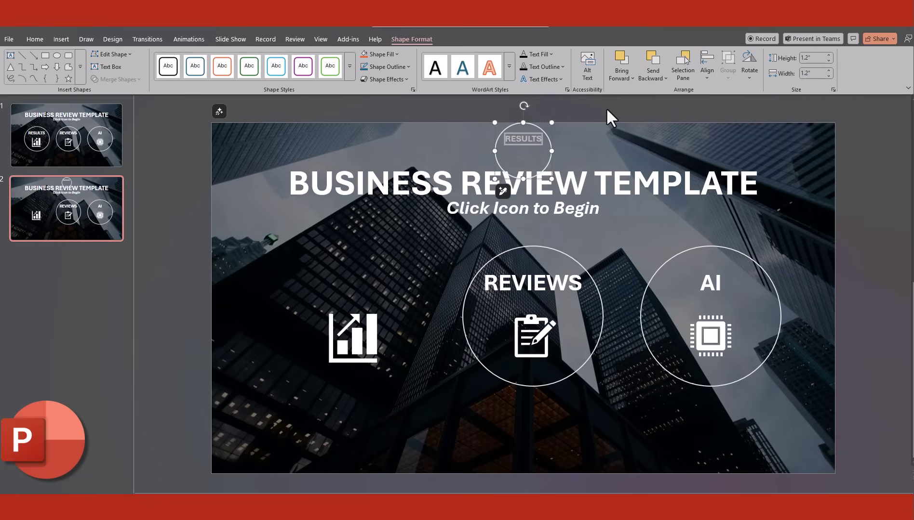
Delete the title and the "Click Icon to Begin" subtitle from slide 2.
{"action": "left_click", "coordinate": [597, 157]}
{"action": "key", "text": "Delete"}
{"action": "left_click", "coordinate": [538, 225]}
{"action": "key", "text": "Delete"}
Move the chart icon into the small RESULTS circle and arrange smaller clipboard and chip circles beside it.
{"action": "left_click_drag", "start_coordinate": [371, 334], "coordinate": [542, 164]}
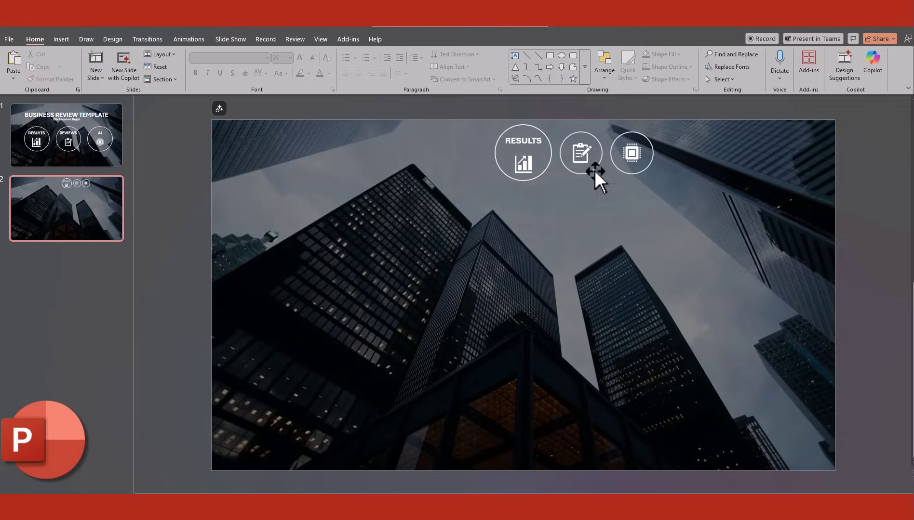
{"action": "left_click", "coordinate": [594, 170]}
Crop the colorful skyscraper picture on slide 2 to a 16:9 landscape aspect ratio.
{"action": "left_click", "coordinate": [430, 42]}
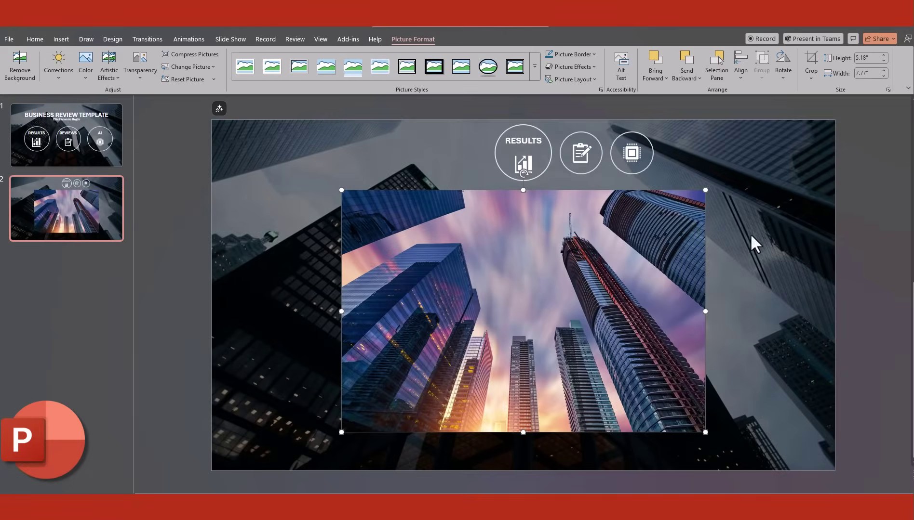
{"action": "left_click", "coordinate": [810, 82]}
{"action": "mouse_move", "coordinate": [848, 119]}
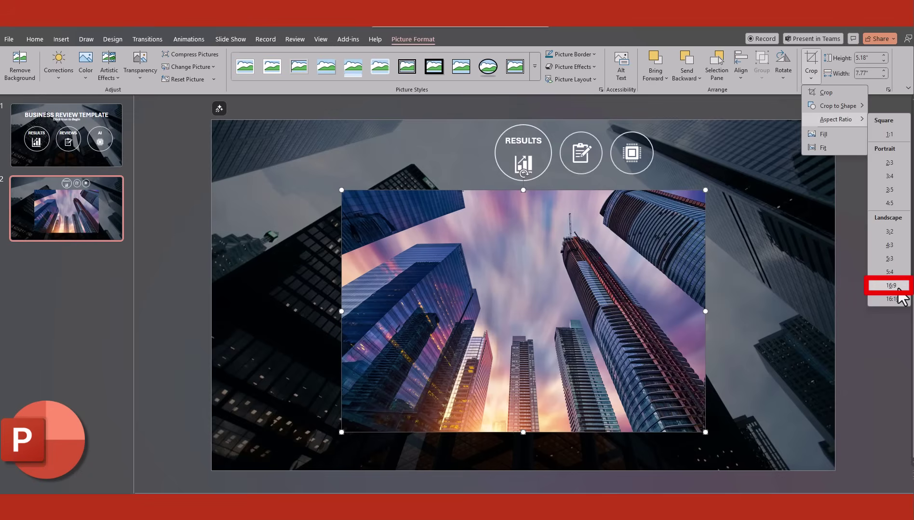
{"action": "left_click", "coordinate": [898, 289]}
{"action": "left_click", "coordinate": [780, 298]}
{"action": "left_click", "coordinate": [781, 299]}
Fill slide 2's background with the cropped skyscraper picture from the clipboard.
{"action": "right_click", "coordinate": [780, 296]}
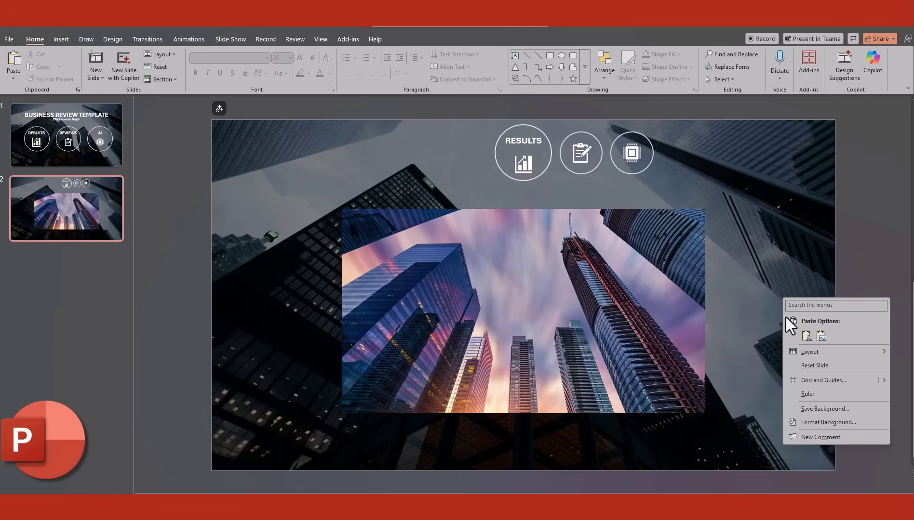
{"action": "left_click", "coordinate": [822, 422]}
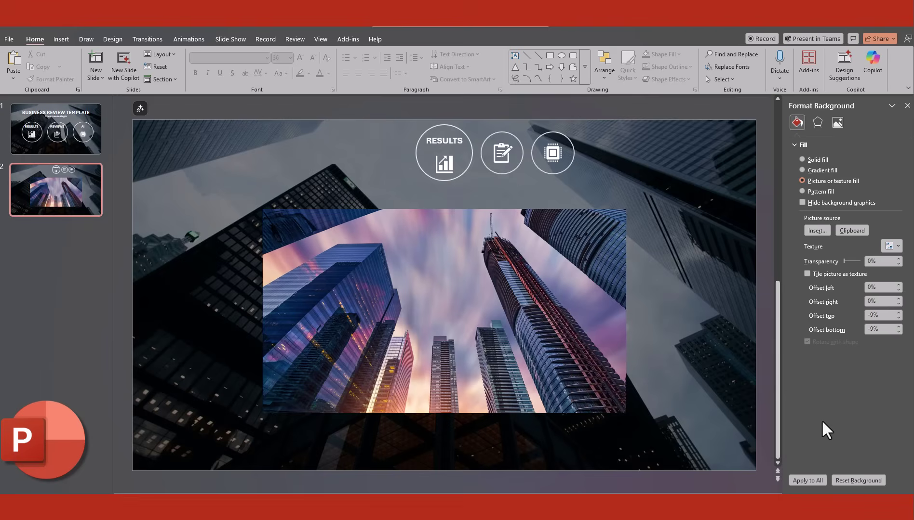
{"action": "left_click", "coordinate": [852, 231]}
Set the cropped picture's sharpness to -100% and its brightness to -40%.
{"action": "left_click", "coordinate": [491, 288]}
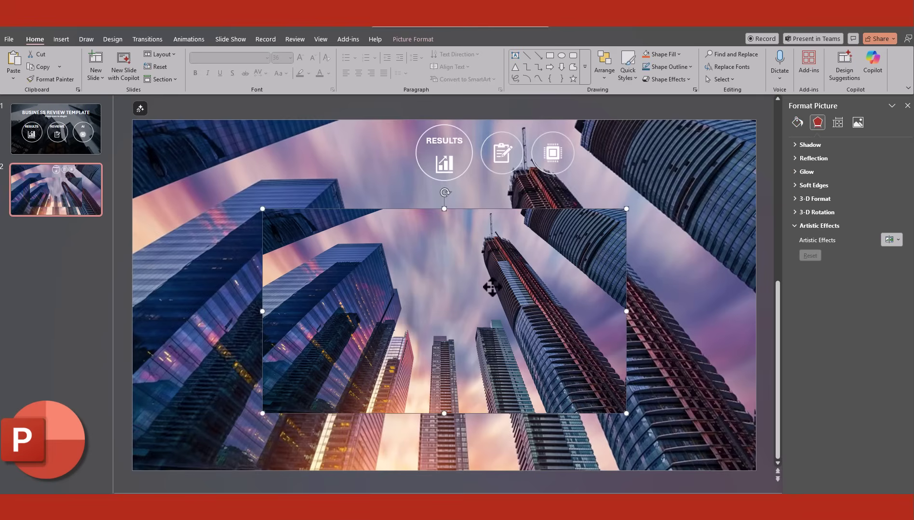
{"action": "left_click", "coordinate": [858, 126]}
{"action": "left_click", "coordinate": [871, 185]}
{"action": "type", "text": "-100"}
{"action": "key", "text": "Return"}
{"action": "left_click", "coordinate": [876, 226]}
{"action": "type", "text": "-40"}
{"action": "key", "text": "Return"}
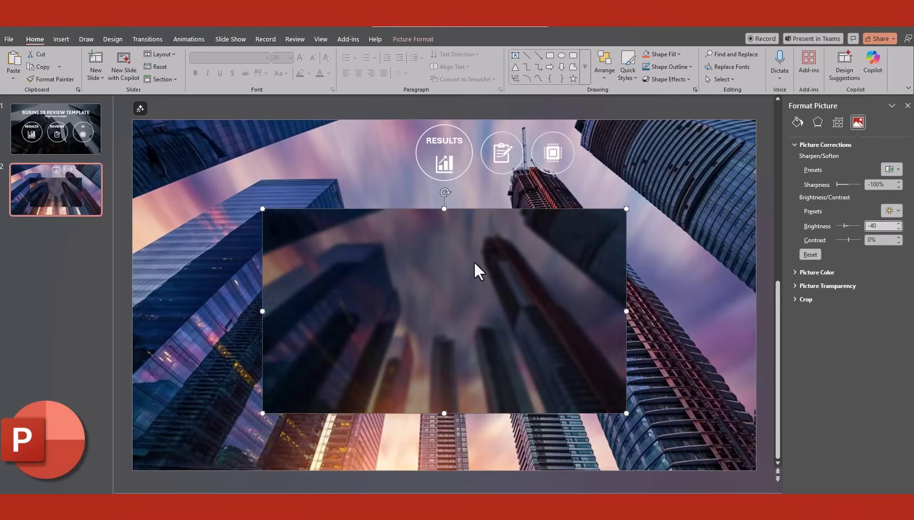
Enlarge the blurred picture to cover the whole slide at 7.5" by 13.33" and send it behind the circles.
{"action": "left_click_drag", "start_coordinate": [453, 256], "coordinate": [323, 170]}
{"action": "left_click_drag", "start_coordinate": [496, 328], "coordinate": [740, 466]}
{"action": "left_click_drag", "start_coordinate": [451, 90], "coordinate": [451, 90]}
{"action": "left_click", "coordinate": [416, 40]}
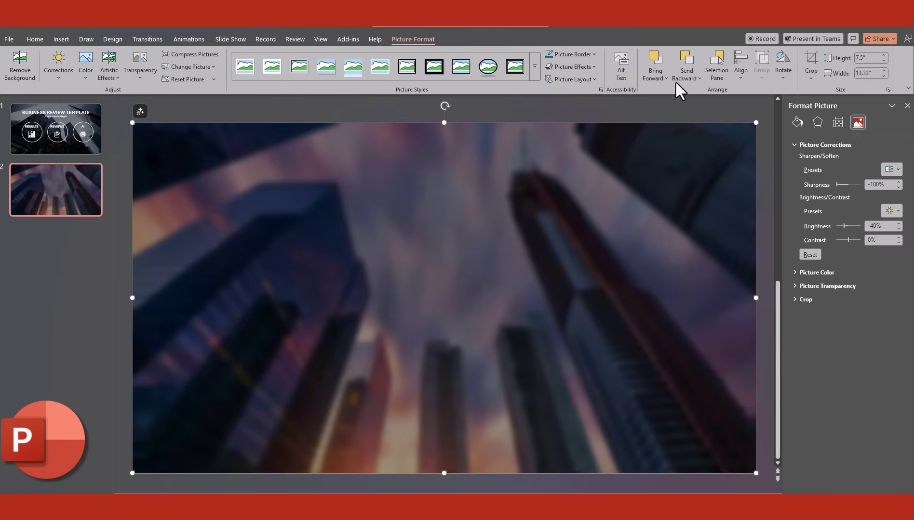
{"action": "left_click", "coordinate": [676, 79]}
{"action": "left_click", "coordinate": [696, 110]}
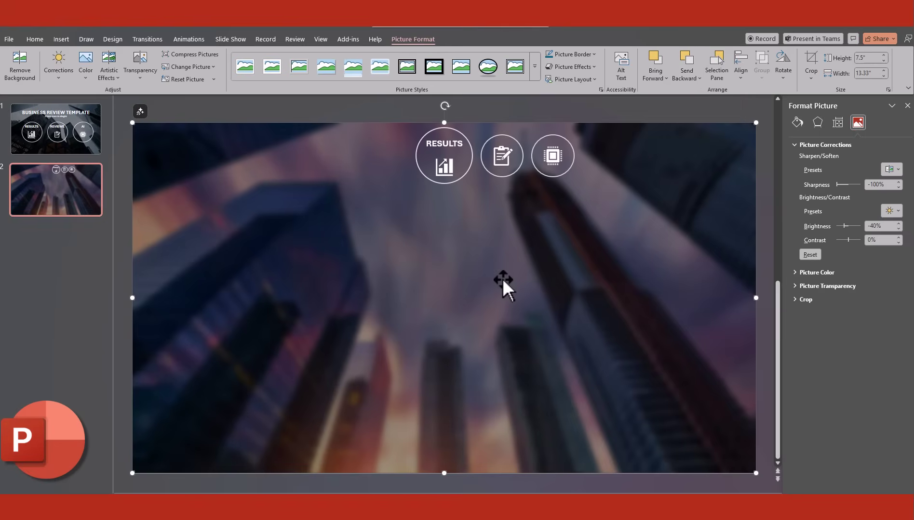
Paste the "BUSINESS RESULTS" heading and Key Metrics text block onto slide 2.
{"action": "type", "text": "BUSINESS RESULTS Key Metrics Customer retention: 92% Market share increase: +3.4% Operating margin: 18% These results reflect our ability to maintain customer loyalty, expand our market presence, and deliver sustainable profitability."}
{"action": "key", "text": "Escape"}
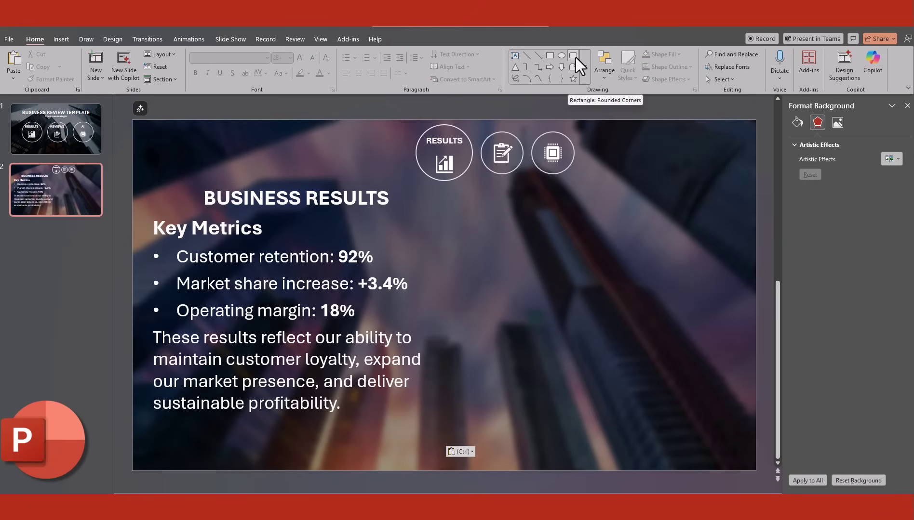
Draw a vertical bar with fully rounded ends, about 5.6" high and 0.73" wide, beside the metrics text and duplicate it.
{"action": "left_click", "coordinate": [574, 56]}
{"action": "mouse_move", "coordinate": [460, 203]}
{"action": "left_mouse_down"}
{"action": "mouse_move", "coordinate": [467, 362]}
{"action": "mouse_move", "coordinate": [502, 459]}
{"action": "left_mouse_up"}
{"action": "left_click_drag", "start_coordinate": [468, 204], "coordinate": [496, 284]}
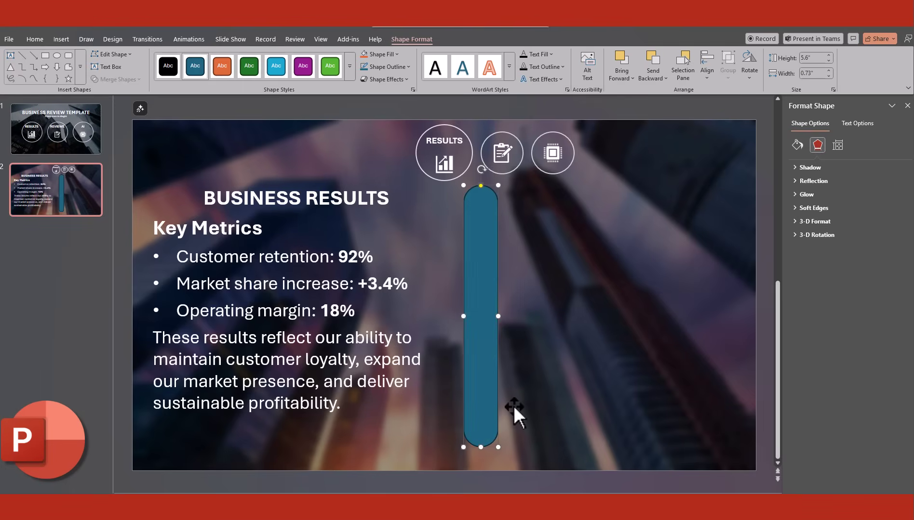
{"action": "key", "text": "ctrl+d"}
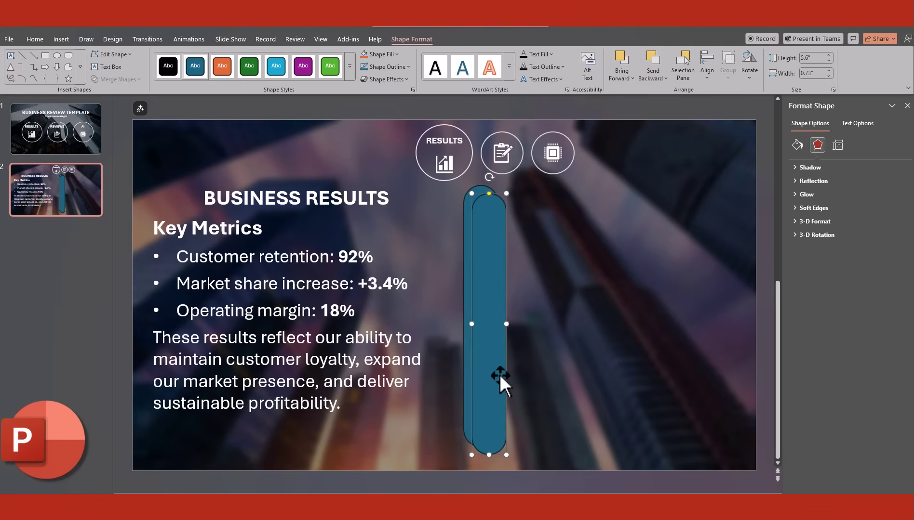
Duplicate the rounded bar into a row of seven beside the metrics text, shortening the outer bars symmetrically to stagger their ends.
{"action": "left_click_drag", "start_coordinate": [498, 375], "coordinate": [525, 370]}
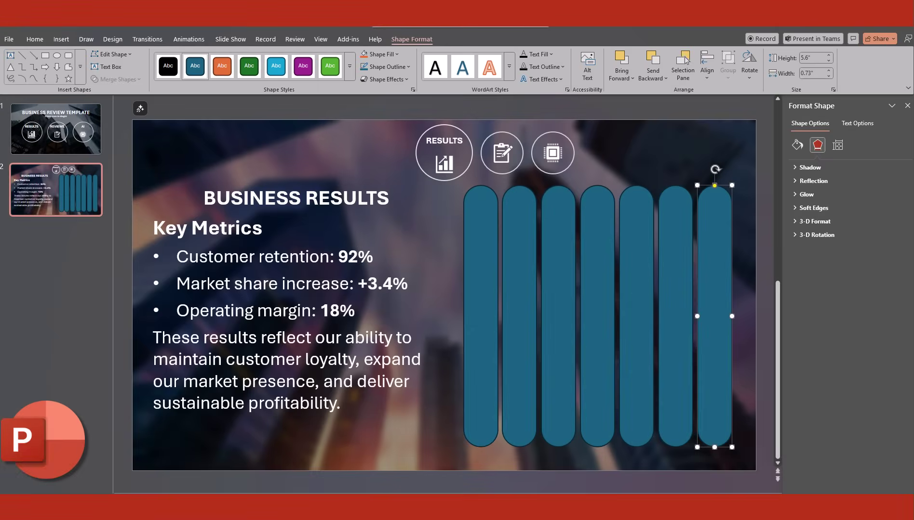
{"action": "left_click_drag", "start_coordinate": [714, 446], "coordinate": [714, 408]}
{"action": "left_click_drag", "start_coordinate": [675, 446], "coordinate": [675, 424]}
{"action": "left_click_drag", "start_coordinate": [636, 446], "coordinate": [598, 454]}
{"action": "left_click_drag", "start_coordinate": [519, 446], "coordinate": [516, 425]}
{"action": "left_click_drag", "start_coordinate": [481, 447], "coordinate": [478, 409]}
Select all seven bars and give them a slide background fill.
{"action": "left_click", "coordinate": [520, 318], "text": "shift"}
{"action": "left_click", "coordinate": [558, 313], "text": "shift"}
{"action": "left_click", "coordinate": [598, 309], "text": "shift"}
{"action": "left_click", "coordinate": [633, 304], "text": "shift"}
{"action": "left_click", "coordinate": [674, 304], "text": "shift"}
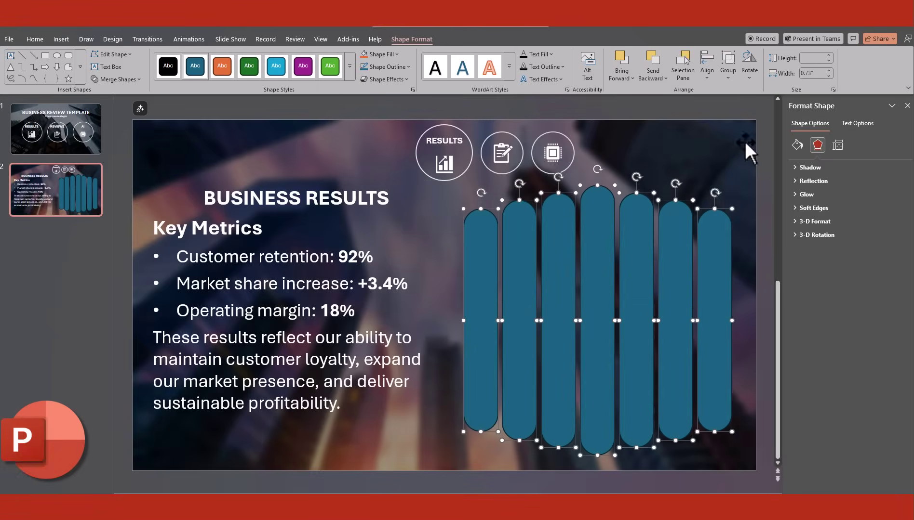
{"action": "left_click", "coordinate": [797, 145]}
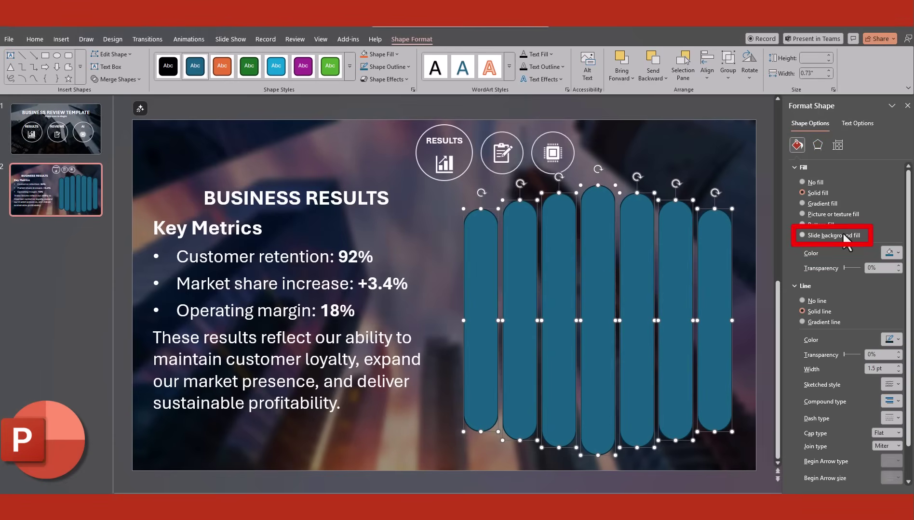
{"action": "left_click", "coordinate": [845, 237]}
Apply a centre-offset outer shadow to the seven bars with the blur set to 15 pt.
{"action": "left_click", "coordinate": [817, 146]}
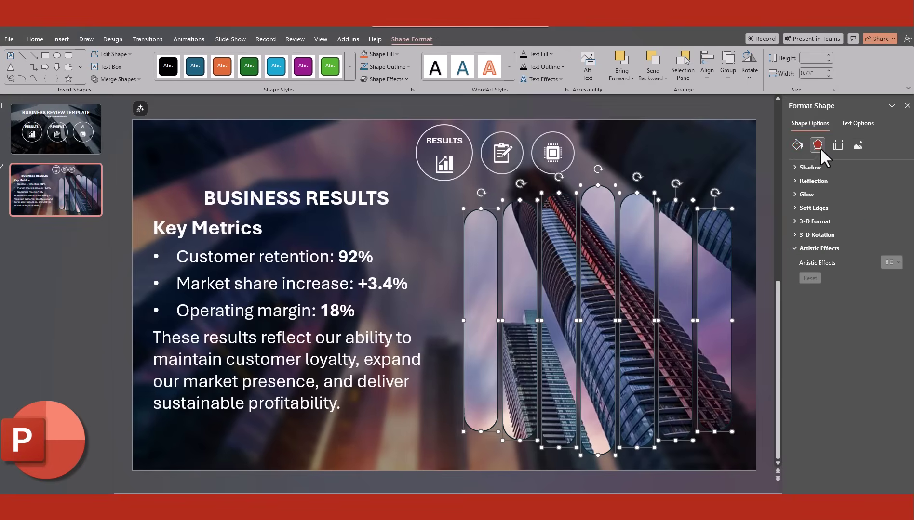
{"action": "left_click", "coordinate": [821, 165]}
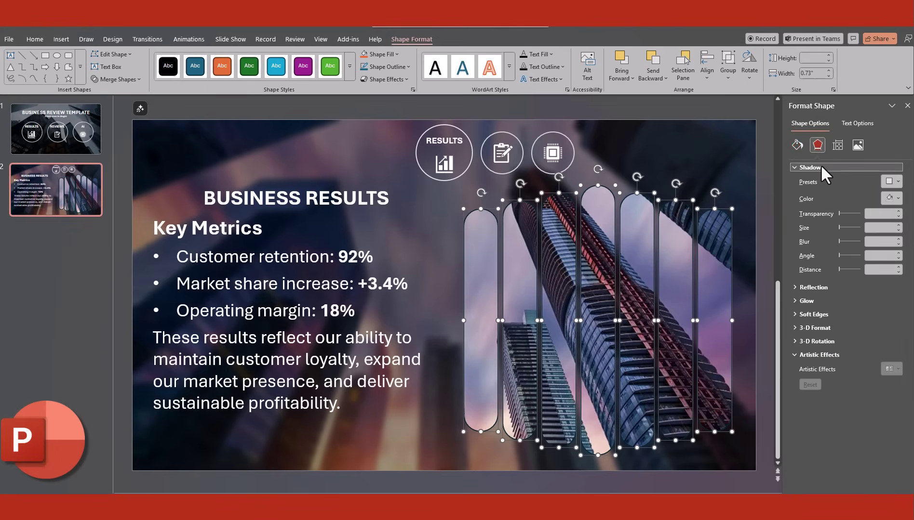
{"action": "left_click", "coordinate": [890, 182]}
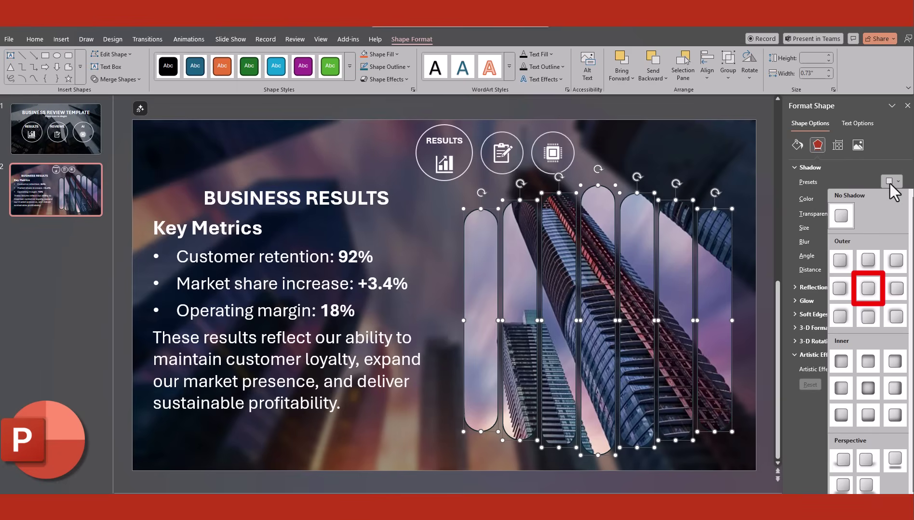
{"action": "left_click", "coordinate": [868, 288]}
{"action": "key", "text": "BackSpace"}
{"action": "left_click", "coordinate": [897, 239]}
{"action": "left_click", "coordinate": [897, 239]}
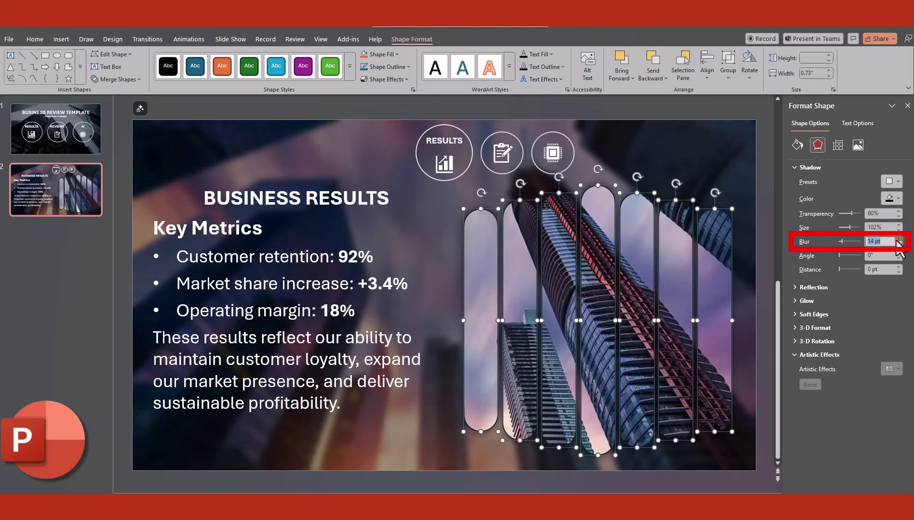
Remove the bars' outline and give the RESULTS circle a slide background fill.
{"action": "left_click", "coordinate": [796, 145]}
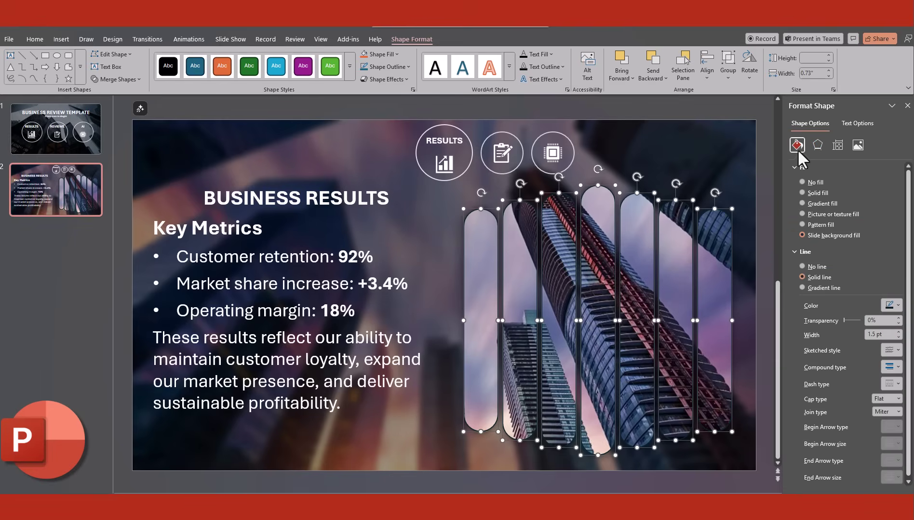
{"action": "left_click", "coordinate": [819, 267]}
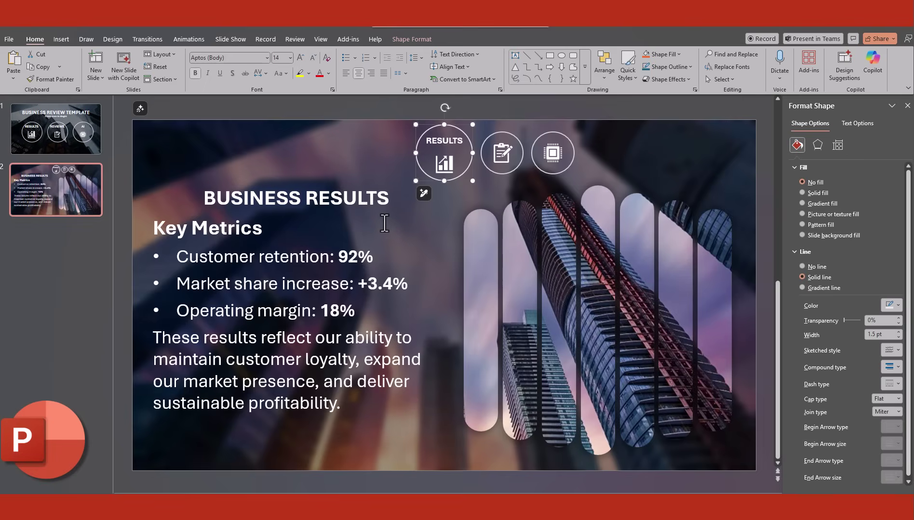
{"action": "left_click", "coordinate": [839, 236]}
{"action": "left_click", "coordinate": [135, 200]}
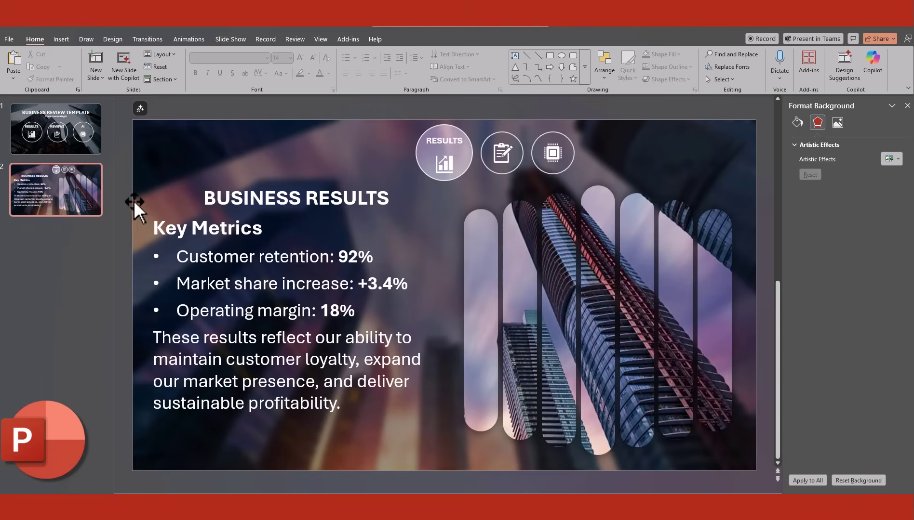
Duplicate the finished Business Results slide twice to make slides 3 and 4.
{"action": "left_click", "coordinate": [93, 202]}
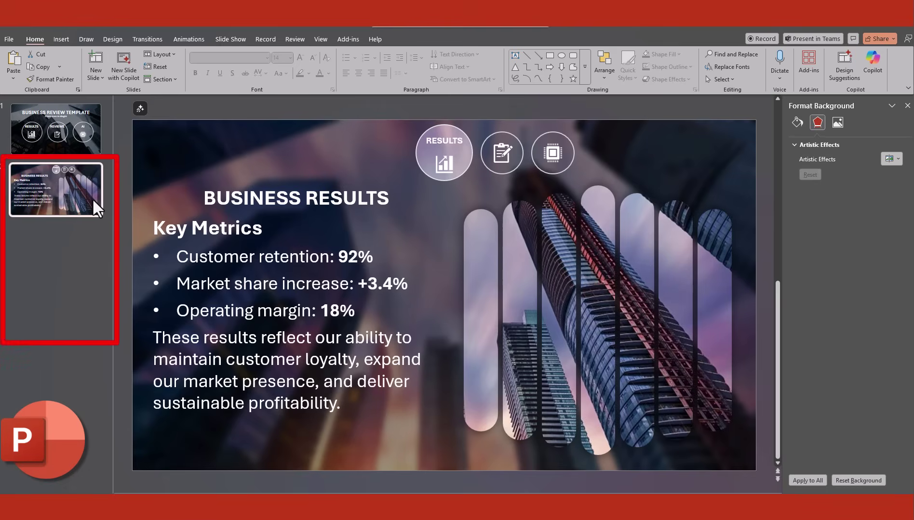
{"action": "key", "text": "ctrl+d"}
{"action": "key", "text": "ctrl+d"}
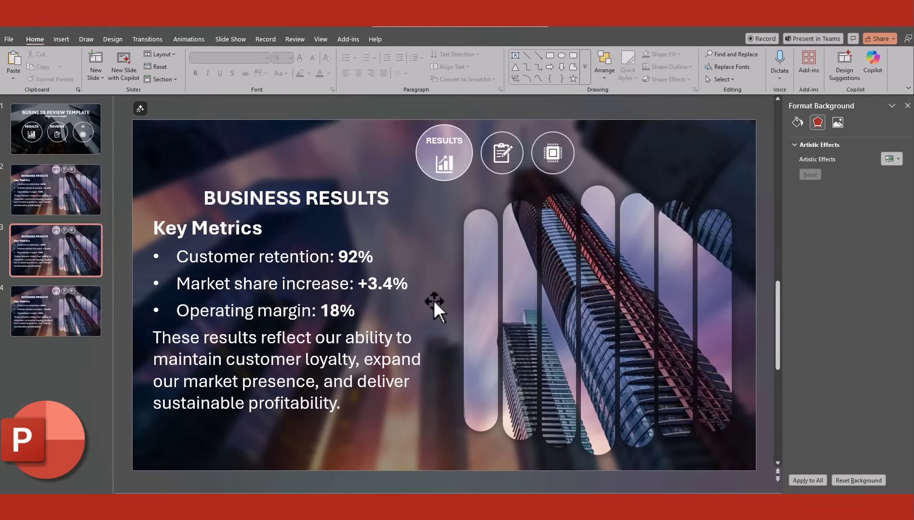
Paste the picture of the man with a tablet onto slide 3 and delete the old blurred background picture.
{"action": "key", "text": "ctrl+v"}
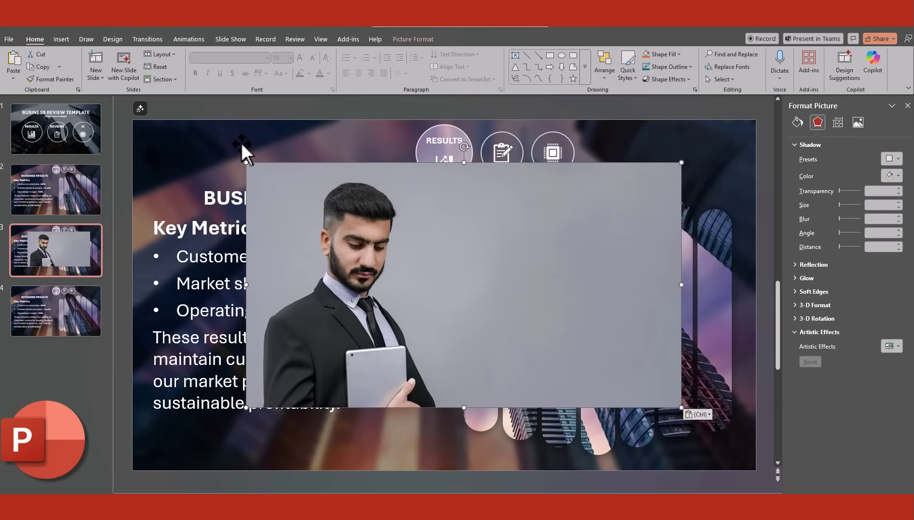
{"action": "left_click", "coordinate": [242, 143]}
{"action": "key", "text": "Delete"}
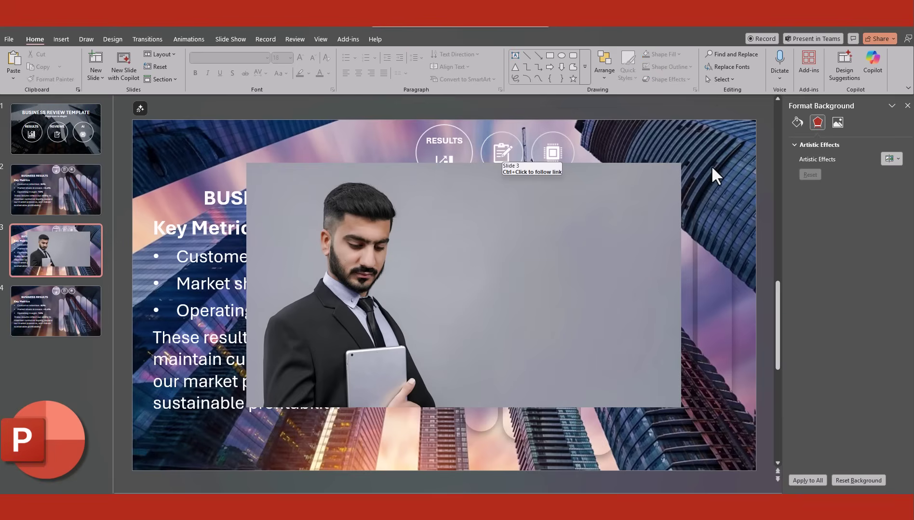
Set the copied picture of the man as slide 3's background from the clipboard.
{"action": "left_click", "coordinate": [677, 200]}
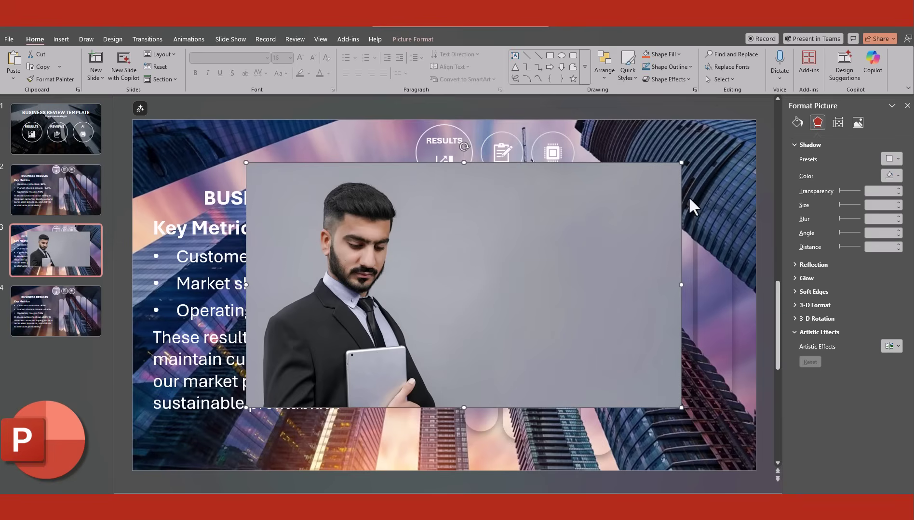
{"action": "left_click", "coordinate": [721, 151]}
{"action": "left_click", "coordinate": [795, 127]}
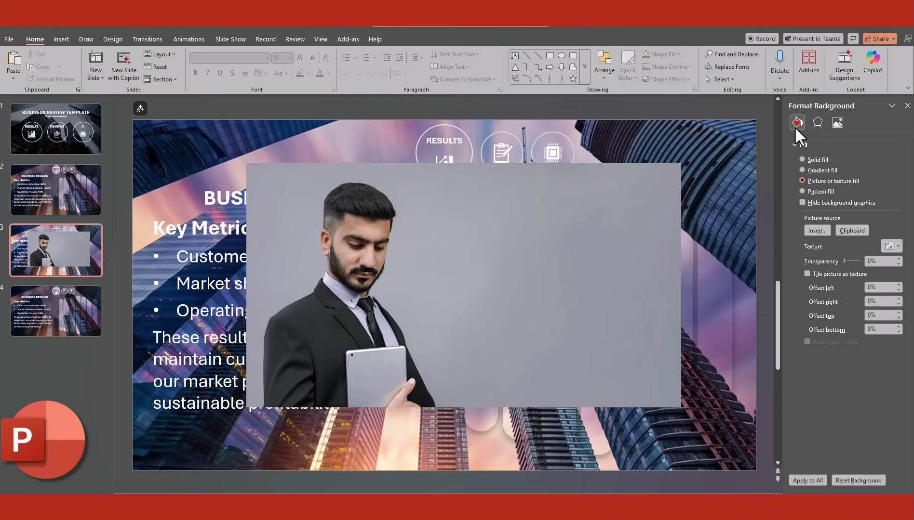
{"action": "left_click", "coordinate": [849, 228]}
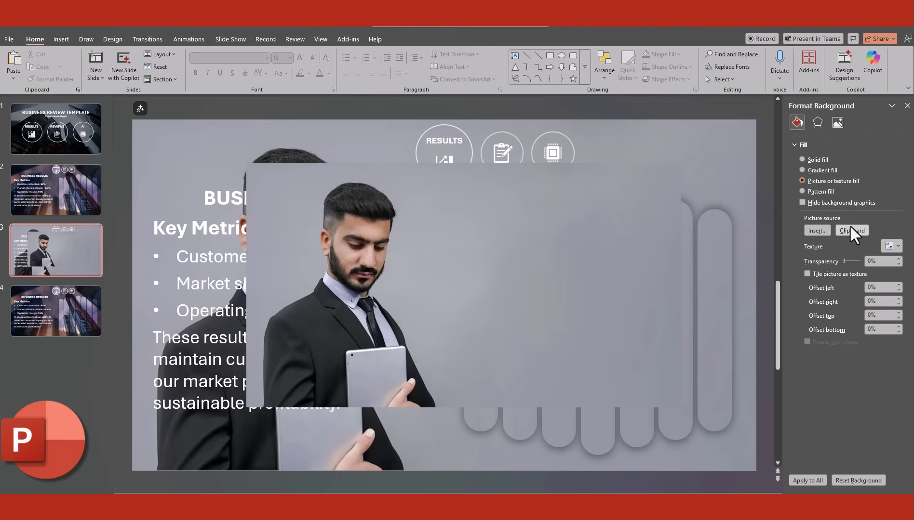
Crop the pasted picture of the man to a 1:1 aspect ratio and darken it.
{"action": "left_click", "coordinate": [648, 201]}
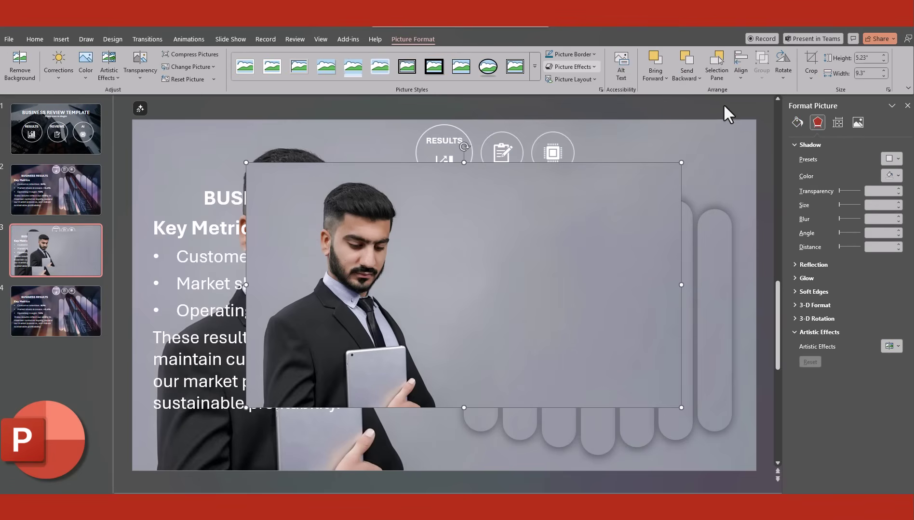
{"action": "left_click", "coordinate": [810, 79]}
{"action": "mouse_move", "coordinate": [842, 123]}
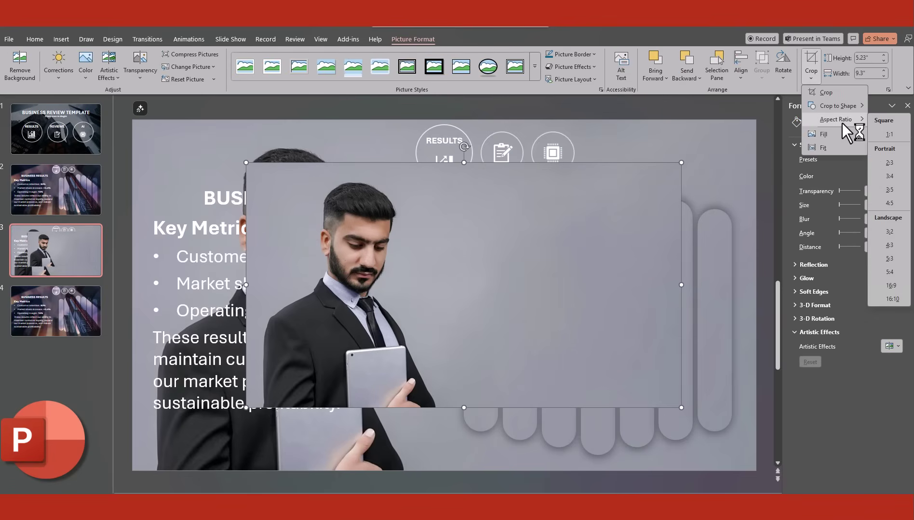
{"action": "left_click", "coordinate": [890, 134]}
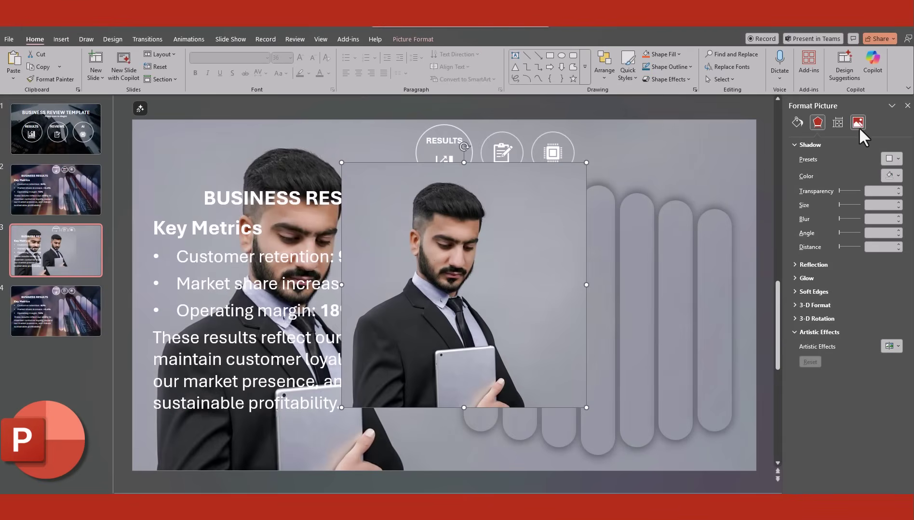
{"action": "left_click", "coordinate": [858, 126]}
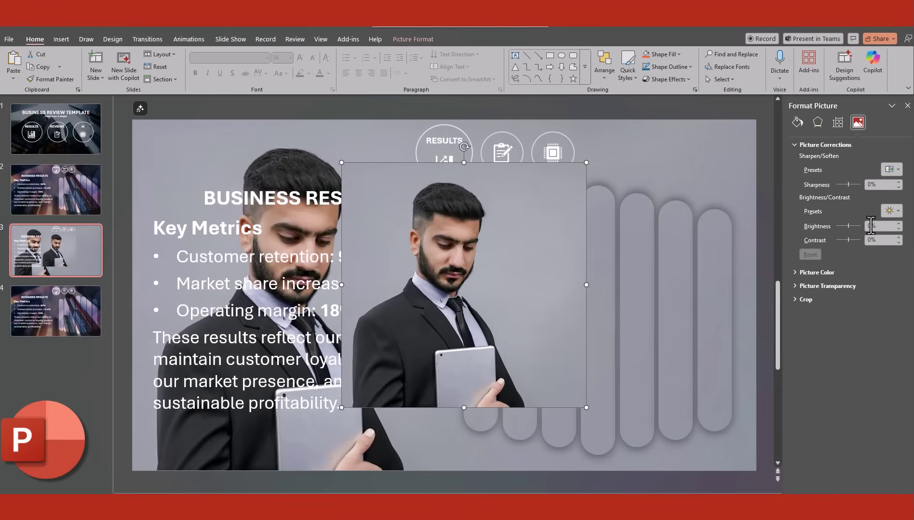
{"action": "left_click_drag", "start_coordinate": [849, 225], "coordinate": [844, 226]}
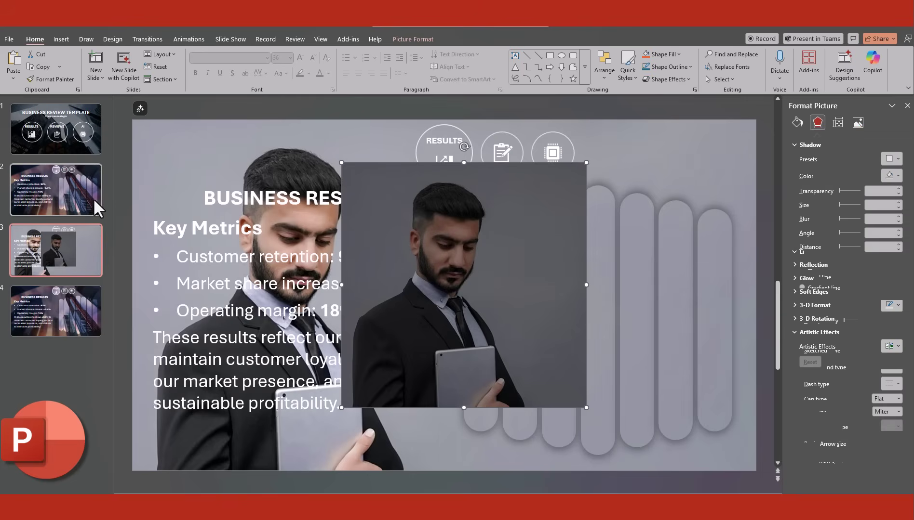
Give the clipboard icon's circle on slide 2 a slide background fill.
{"action": "left_click", "coordinate": [98, 208]}
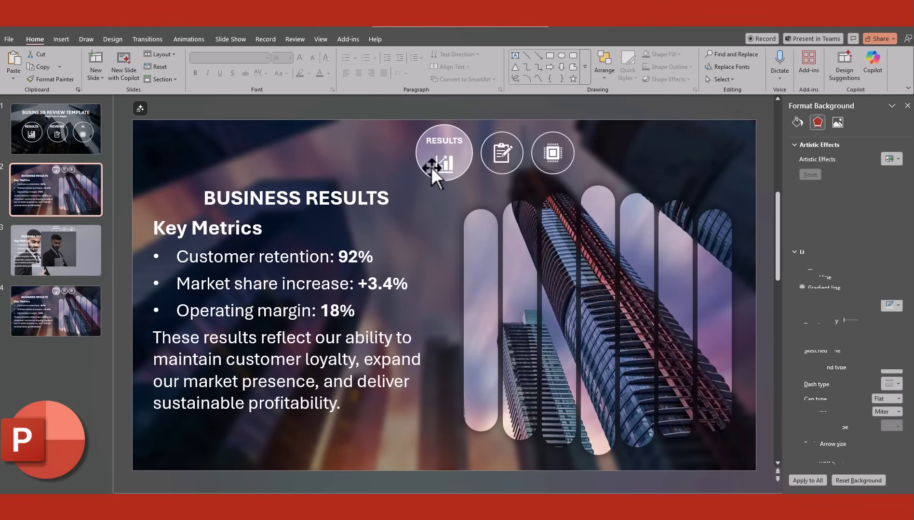
{"action": "left_click", "coordinate": [481, 149]}
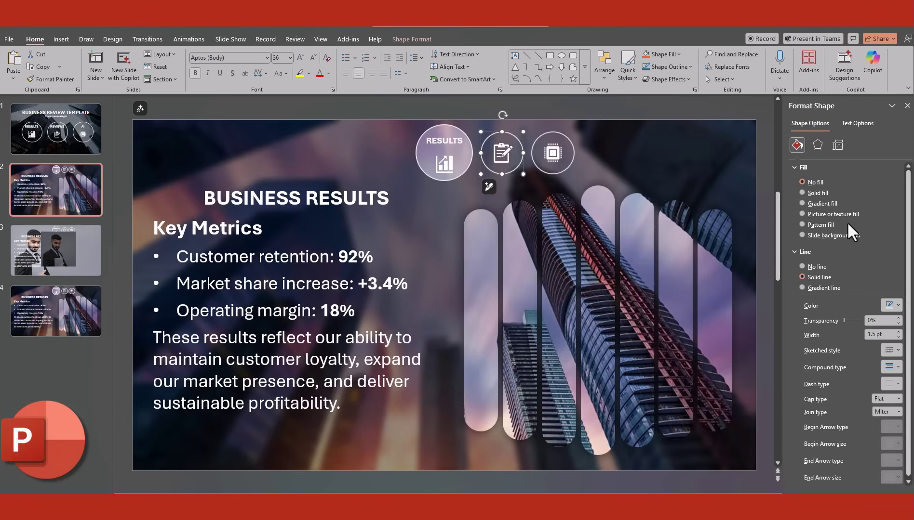
{"action": "left_click", "coordinate": [846, 213]}
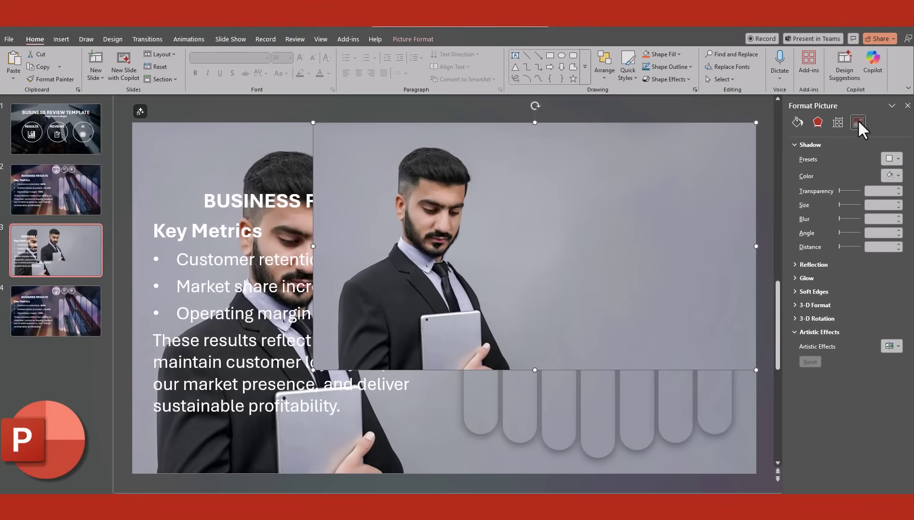
Set the brightness of the picture of the man on slide 3 to -30%.
{"action": "left_click", "coordinate": [858, 123]}
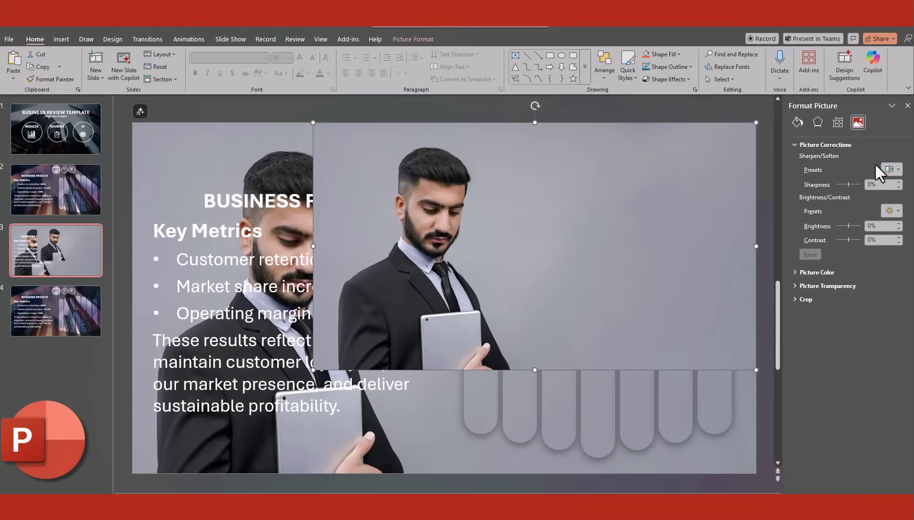
{"action": "left_click", "coordinate": [882, 226]}
{"action": "type", "text": "-30"}
{"action": "key", "text": "Return"}
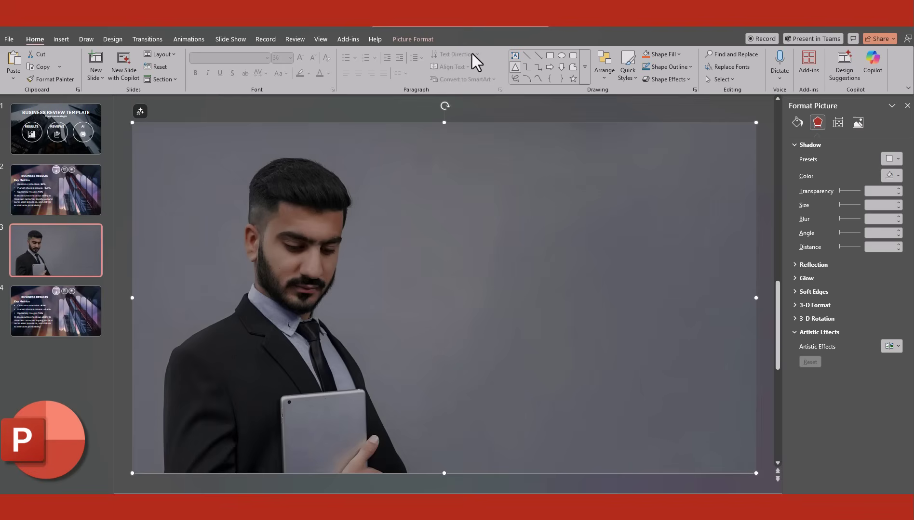
Enlarge the darkened picture to cover slide 3 at 7.5" by 13.33" and send it to the back.
{"action": "left_click", "coordinate": [413, 39]}
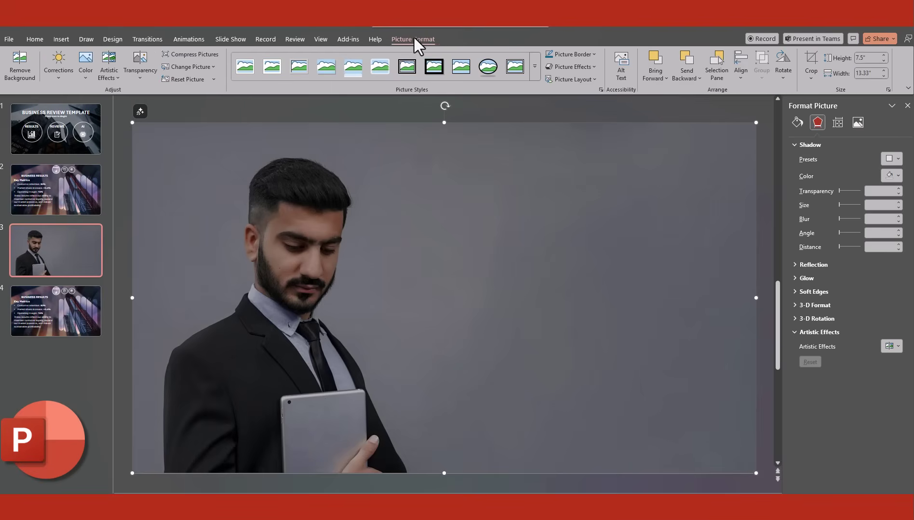
{"action": "left_click", "coordinate": [685, 78]}
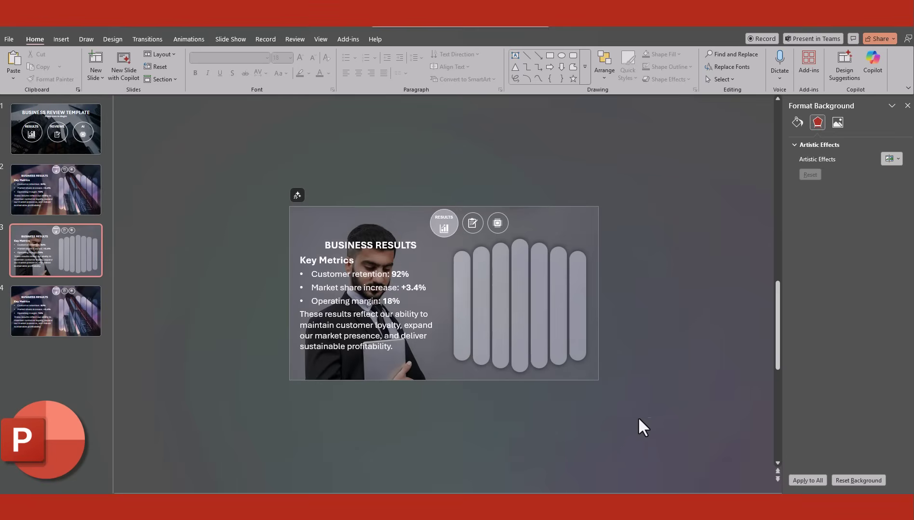
Swap the layout on slide 3, moving the seven bars over the man and the heading and text block to the opposite half.
{"action": "left_click_drag", "start_coordinate": [650, 418], "coordinate": [410, 228]}
{"action": "left_click_drag", "start_coordinate": [460, 296], "coordinate": [157, 290]}
{"action": "left_click", "coordinate": [393, 366]}
{"action": "left_click_drag", "start_coordinate": [393, 365], "coordinate": [547, 367]}
{"action": "left_click_drag", "start_coordinate": [128, 209], "coordinate": [295, 400]}
{"action": "left_click_drag", "start_coordinate": [221, 356], "coordinate": [348, 357]}
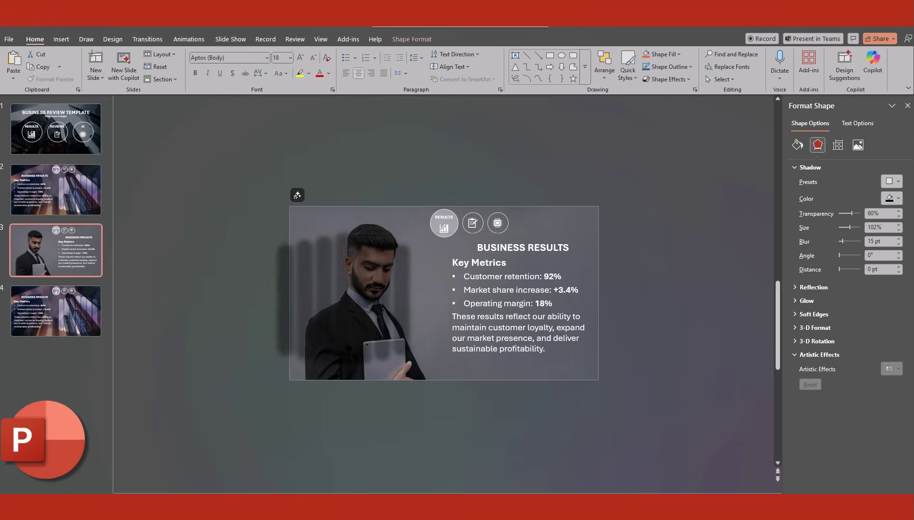
Reposition and resize the individual bars on slide 3 so their staggered ends frame the man's figure.
{"action": "left_click_drag", "start_coordinate": [348, 356], "coordinate": [370, 357]}
{"action": "left_click", "coordinate": [416, 384]}
{"action": "left_click_drag", "start_coordinate": [416, 389], "coordinate": [416, 362]}
{"action": "left_click", "coordinate": [358, 392]}
{"action": "left_click_drag", "start_coordinate": [358, 405], "coordinate": [272, 378]}
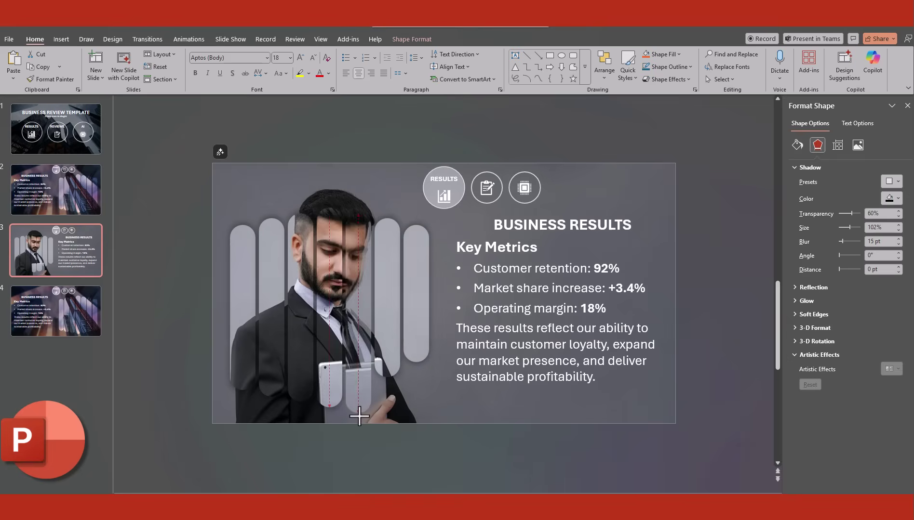
{"action": "left_click", "coordinate": [329, 395]}
{"action": "left_click", "coordinate": [300, 396]}
{"action": "left_click", "coordinate": [271, 392]}
{"action": "left_click", "coordinate": [242, 381]}
{"action": "left_click_drag", "start_coordinate": [242, 389], "coordinate": [242, 362]}
Select all seven bars on slide 3 and align them with one another.
{"action": "left_click_drag", "start_coordinate": [171, 180], "coordinate": [436, 426]}
{"action": "left_click", "coordinate": [412, 40]}
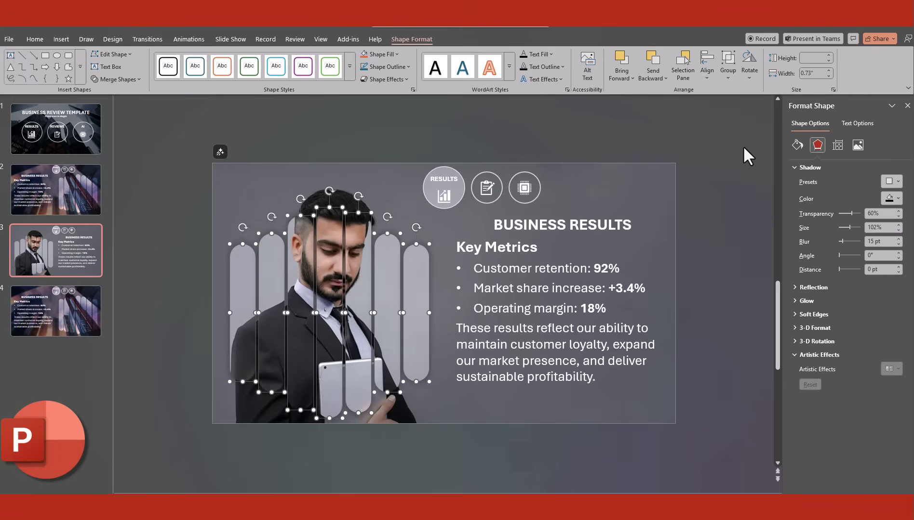
{"action": "left_click", "coordinate": [705, 77]}
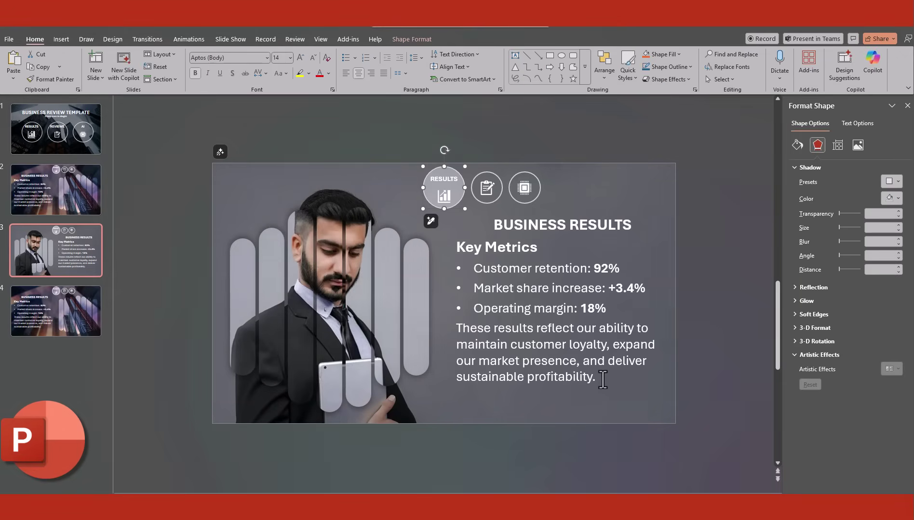
Replace slide 3's text with the "EMPLOYEE REVIEWS" heading and the Key Employee Stats text block.
{"action": "left_click", "coordinate": [602, 380]}
{"action": "key", "text": "ctrl+a"}
{"action": "type", "text": "EMPLOYEE REVIEWS Key Employee Stats Employee engagement: 87% Training participation: 76% Internal promotion rate: 14% This quarter, our teams demonstrated strong engagement, collaboration, and resilience."}
{"action": "left_click", "coordinate": [704, 287]}
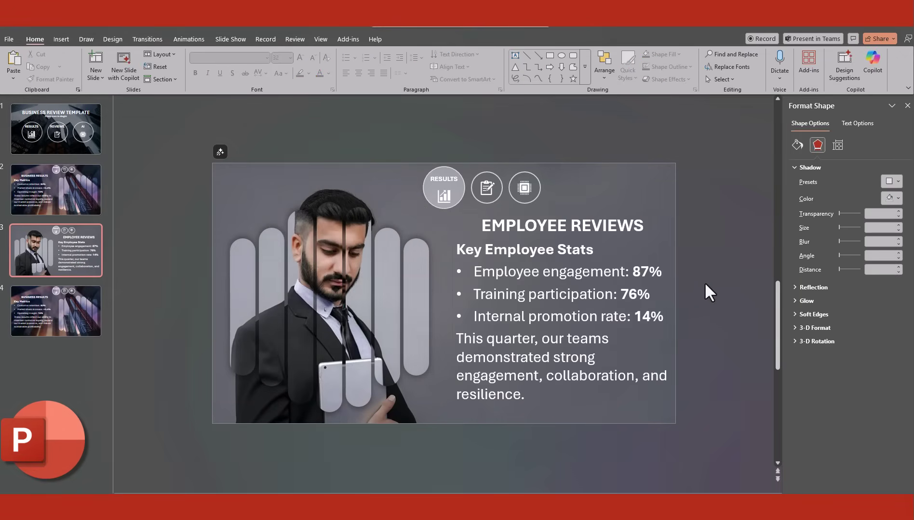
Shift the RESULTS circle with its chart icon to the left and move the clipboard circle next to it.
{"action": "left_click", "coordinate": [418, 148]}
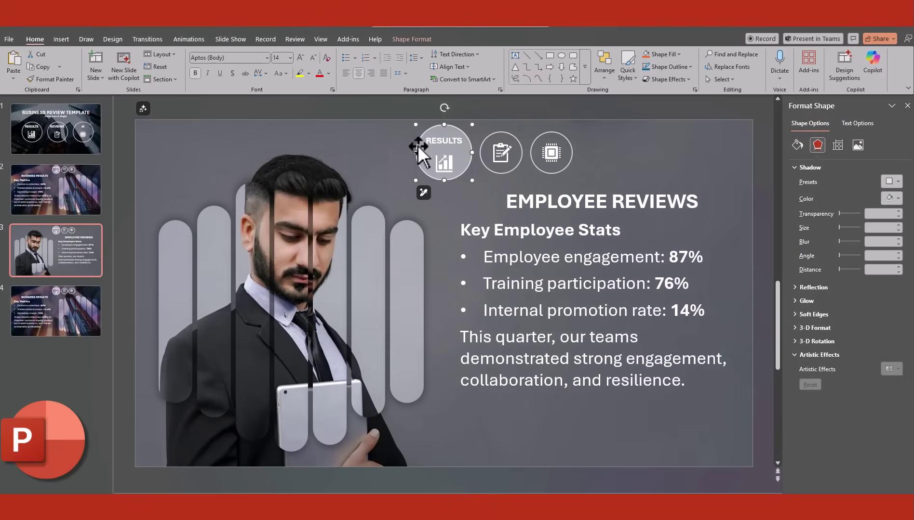
{"action": "left_click_drag", "start_coordinate": [396, 105], "coordinate": [479, 207]}
{"action": "key", "text": "Left"}
{"action": "key", "text": "Left"}
{"action": "key", "text": "Left"}
{"action": "key", "text": "Left"}
{"action": "key", "text": "Left"}
{"action": "key", "text": "Left"}
{"action": "key", "text": "Left"}
{"action": "key", "text": "Left"}
{"action": "key", "text": "Left"}
{"action": "key", "text": "Left"}
{"action": "key", "text": "Left"}
{"action": "key", "text": "Left"}
{"action": "key", "text": "Left"}
{"action": "key", "text": "Left"}
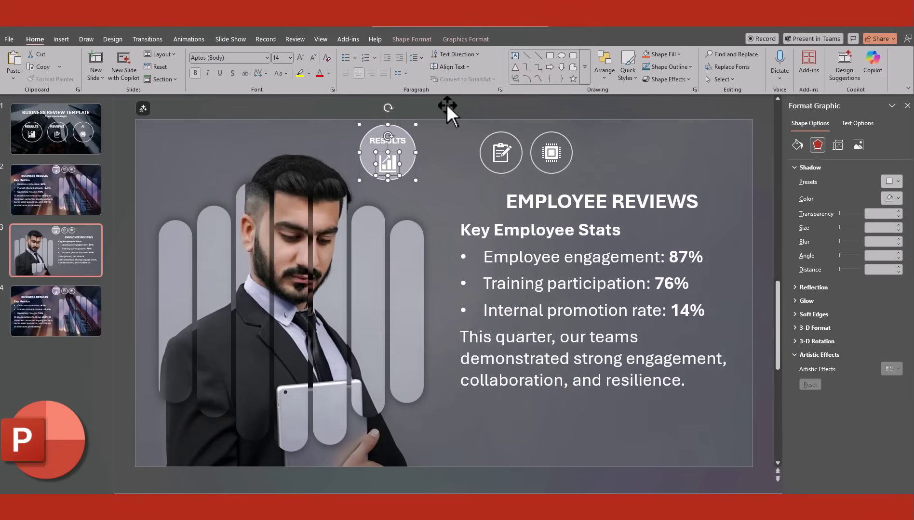
{"action": "left_click_drag", "start_coordinate": [450, 107], "coordinate": [455, 171]}
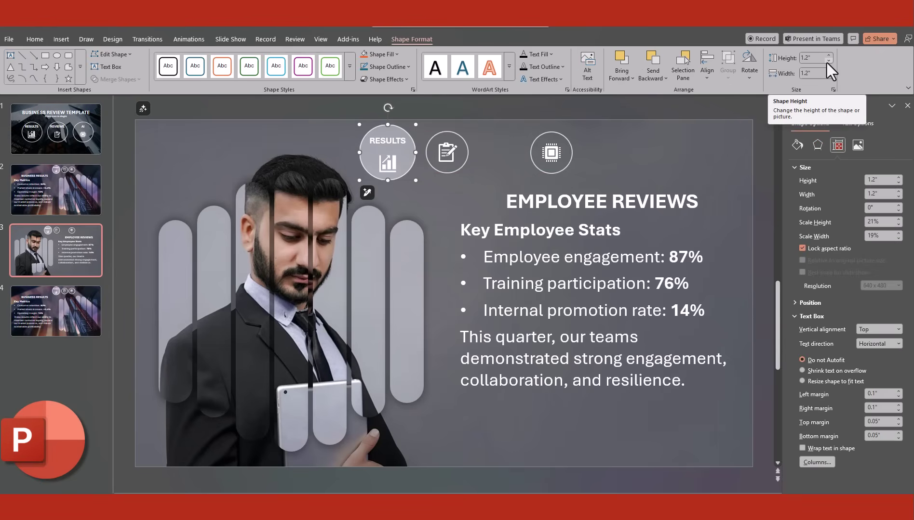
Shrink the RESULTS circle on slide 3 to 0.9" and keep it centred where it was.
{"action": "left_click", "coordinate": [826, 63]}
{"action": "left_click", "coordinate": [826, 63]}
{"action": "left_click", "coordinate": [827, 63]}
{"action": "left_click_drag", "start_coordinate": [378, 148], "coordinate": [385, 156]}
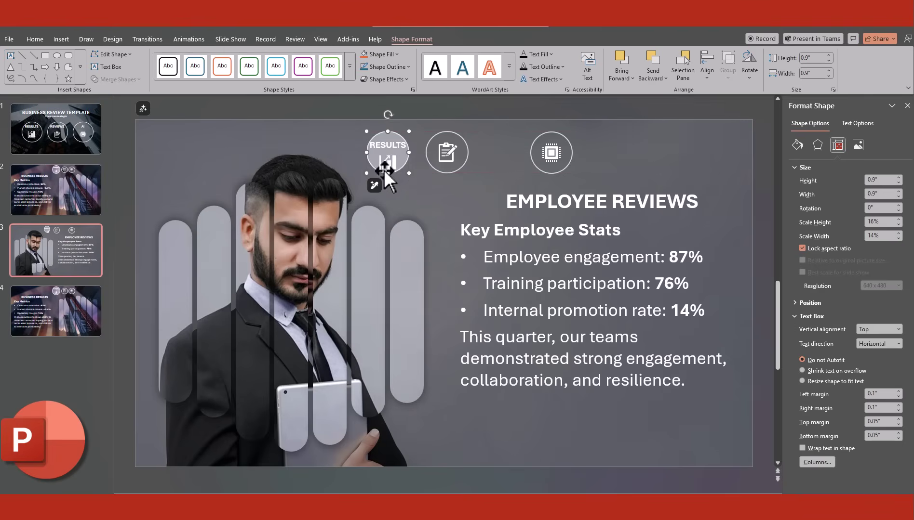
Make the RESULTS label on slide 3 fully transparent and move the chart icon up to the centre of its circle.
{"action": "double_click", "coordinate": [402, 146]}
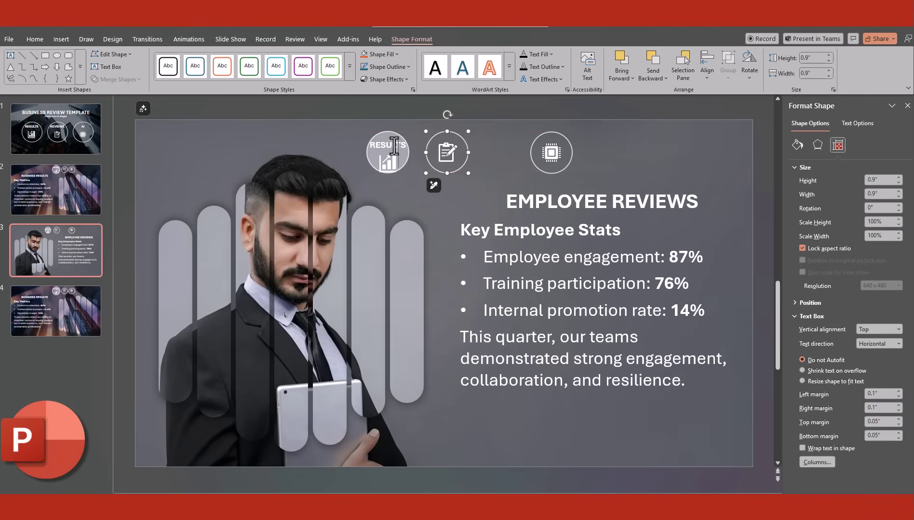
{"action": "left_click", "coordinate": [856, 123]}
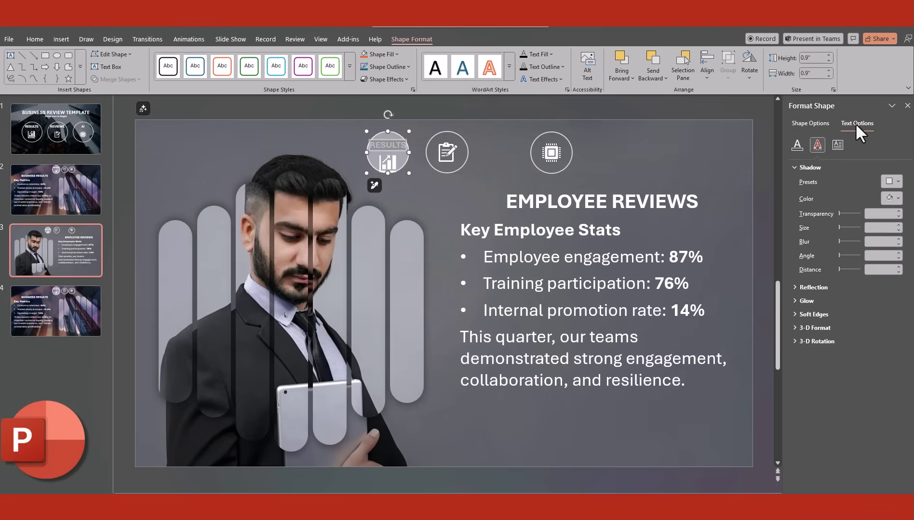
{"action": "left_click", "coordinate": [798, 148]}
{"action": "left_click_drag", "start_coordinate": [842, 258], "coordinate": [868, 258]}
{"action": "left_click", "coordinate": [388, 160]}
{"action": "left_click_drag", "start_coordinate": [388, 159], "coordinate": [388, 152]}
Enlarge the clipboard circle on slide 3 to 1.2" and move it back so it is centred around its icon.
{"action": "left_click", "coordinate": [434, 137]}
{"action": "left_click", "coordinate": [428, 41]}
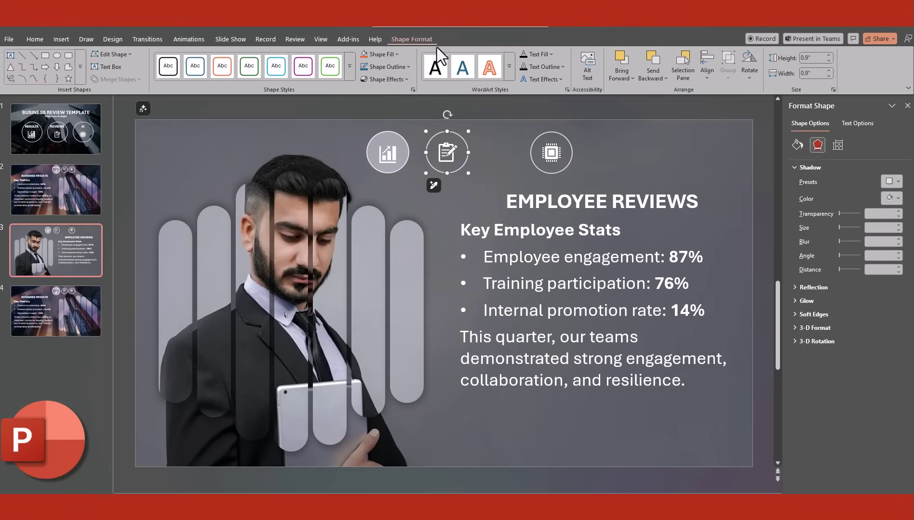
{"action": "left_click", "coordinate": [829, 55]}
{"action": "left_click", "coordinate": [830, 55]}
{"action": "left_click", "coordinate": [829, 55]}
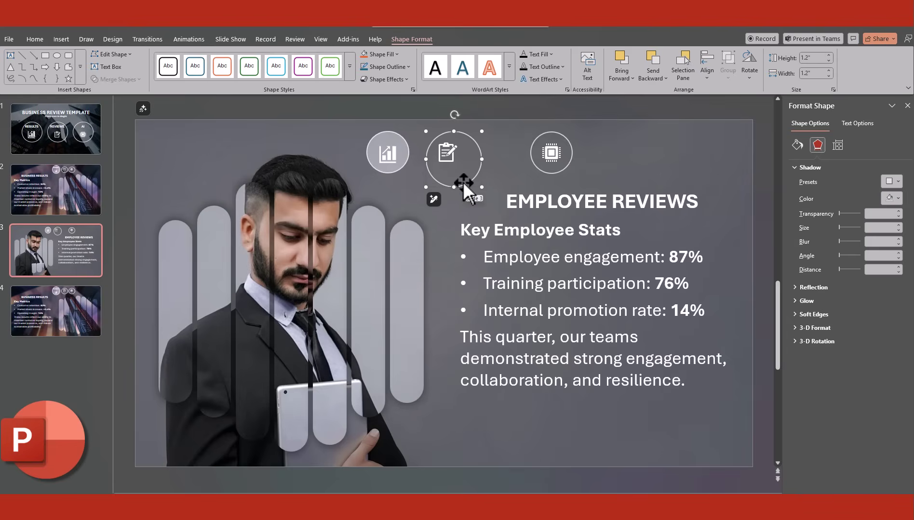
{"action": "left_click_drag", "start_coordinate": [464, 183], "coordinate": [453, 162]}
Show the REVIEWS label in the clipboard circle and reduce its font size until it fits above the icon.
{"action": "left_click", "coordinate": [450, 150]}
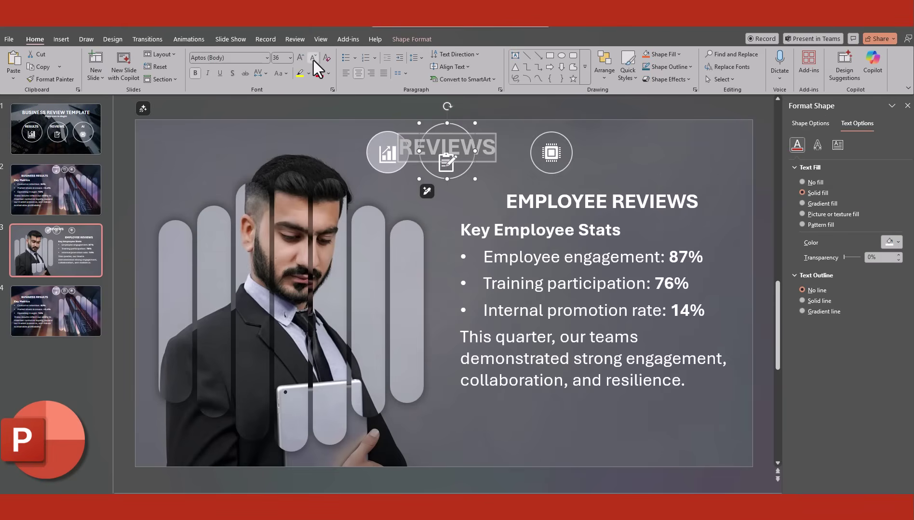
{"action": "left_click", "coordinate": [313, 60]}
{"action": "left_click", "coordinate": [314, 60]}
{"action": "left_click", "coordinate": [313, 59]}
{"action": "left_click", "coordinate": [313, 60]}
{"action": "left_click", "coordinate": [313, 60]}
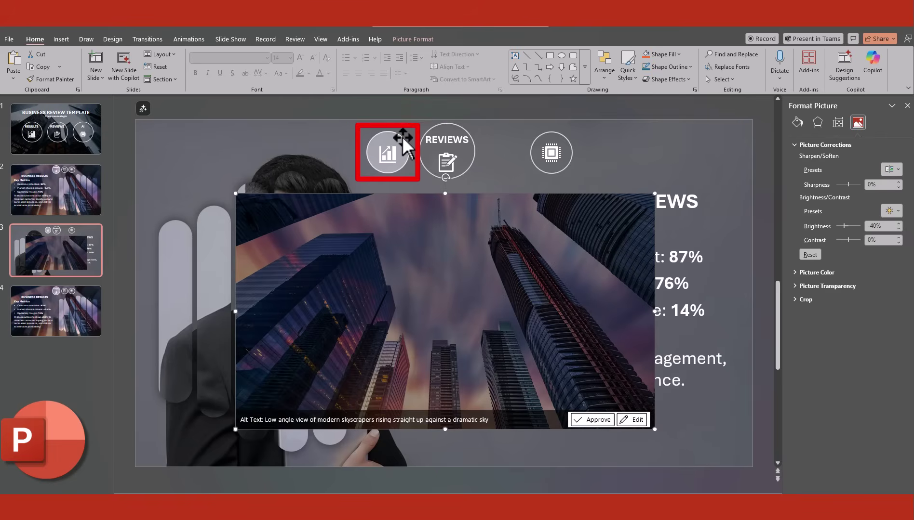
Fill the chart-icon circle on slide 3 with the copied skyscraper picture.
{"action": "left_click", "coordinate": [400, 137]}
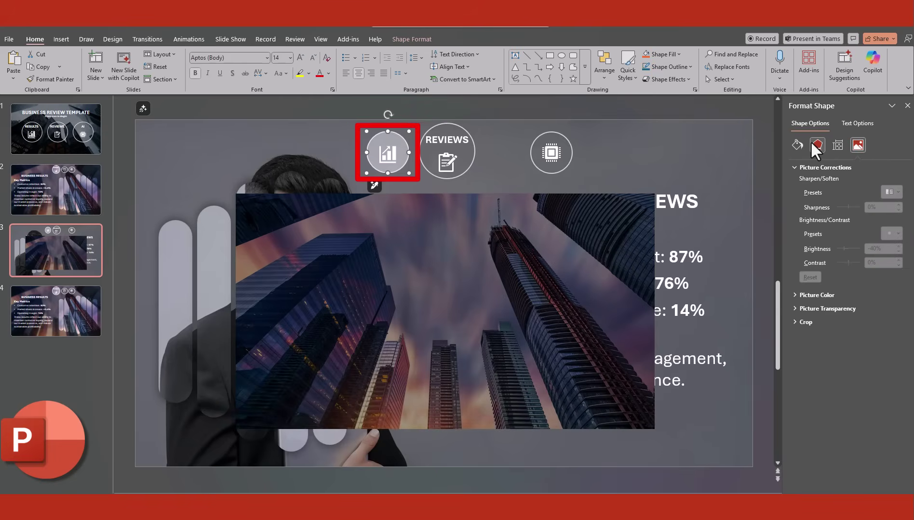
{"action": "left_click", "coordinate": [797, 144]}
{"action": "left_click", "coordinate": [802, 214]}
{"action": "left_click", "coordinate": [852, 262]}
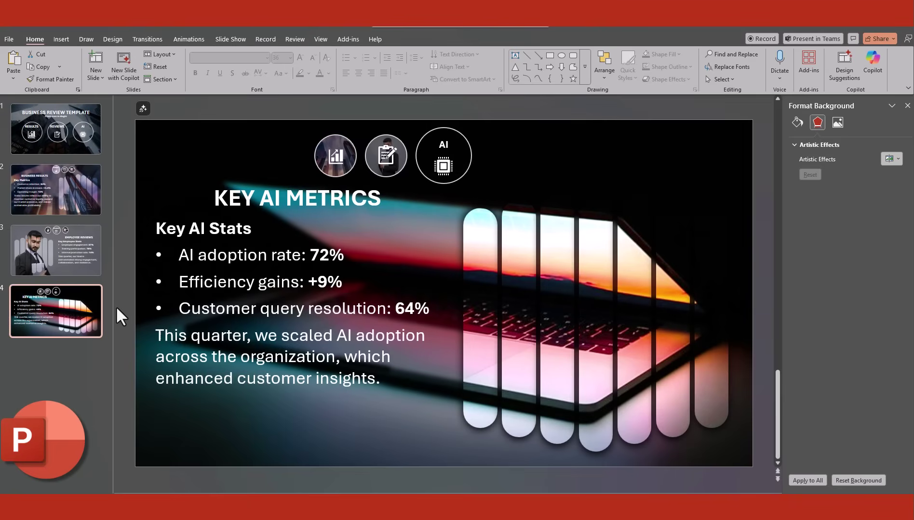
Select all four slides and apply the Morph transition to them.
{"action": "left_click", "coordinate": [95, 261]}
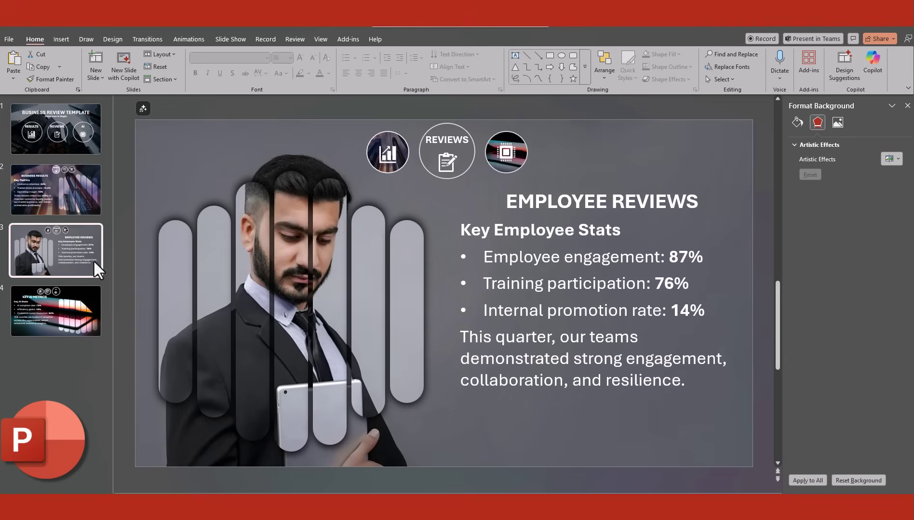
{"action": "left_click", "coordinate": [76, 196]}
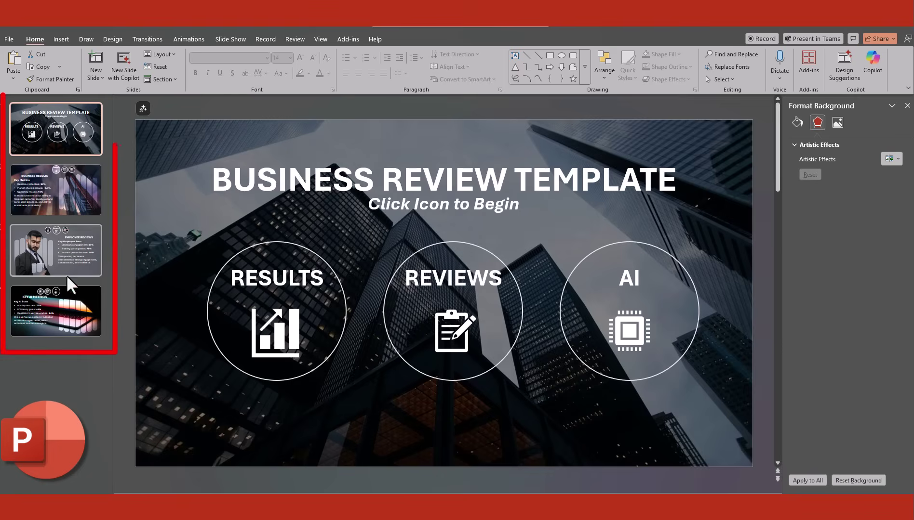
{"action": "key", "text": "ctrl+a"}
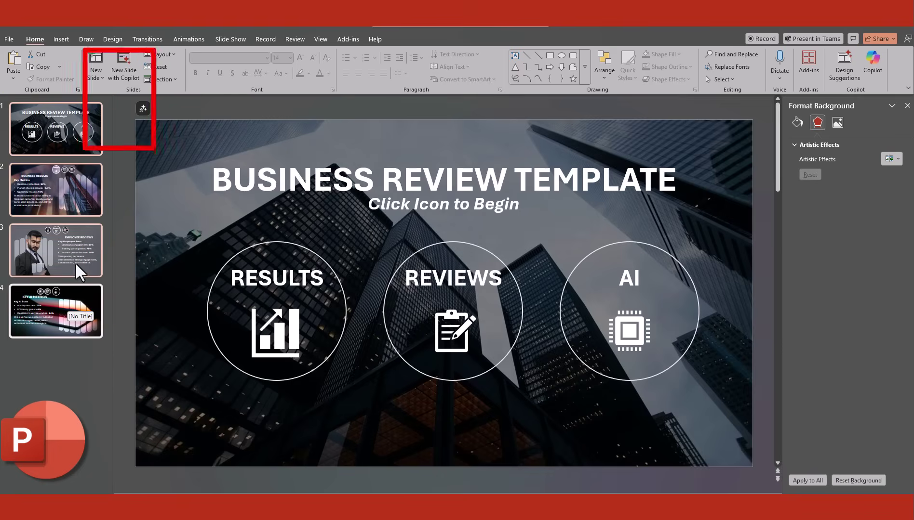
{"action": "left_click", "coordinate": [144, 43]}
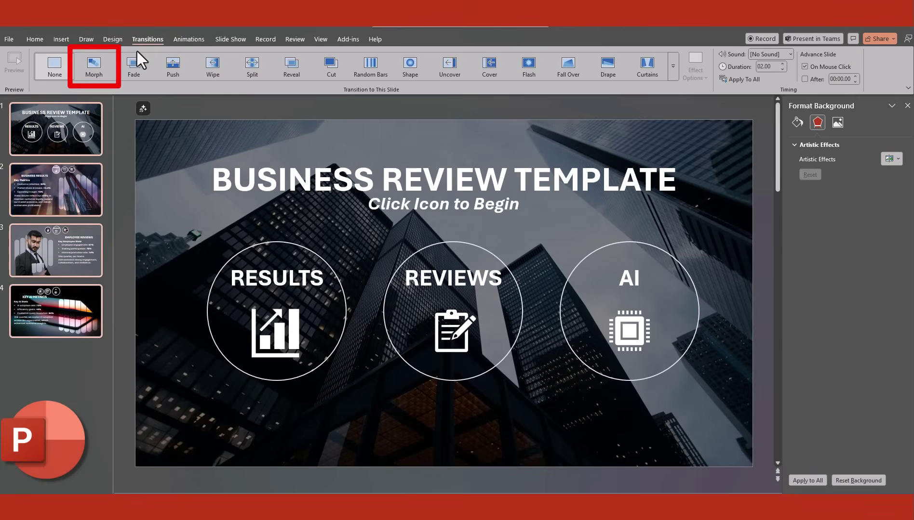
{"action": "left_click", "coordinate": [98, 66]}
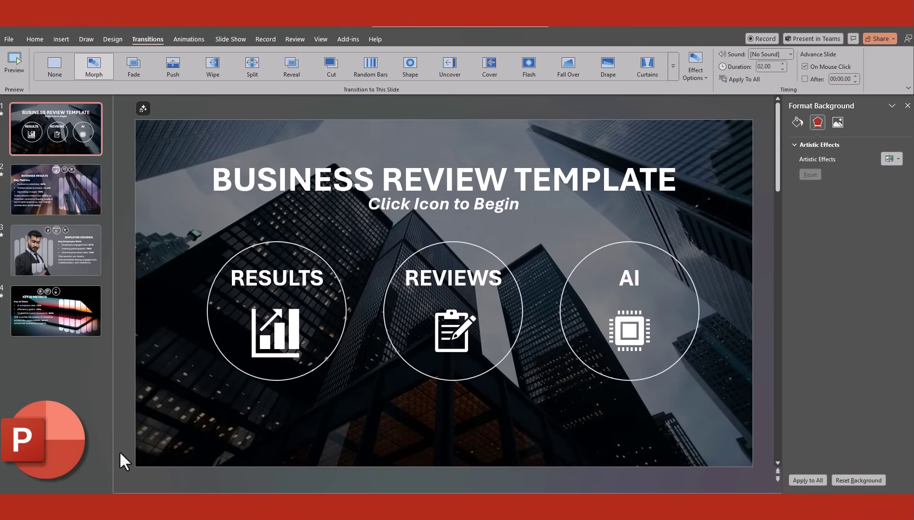
Paste the home icon into the lower-left corner of slide 2.
{"action": "left_click", "coordinate": [62, 185]}
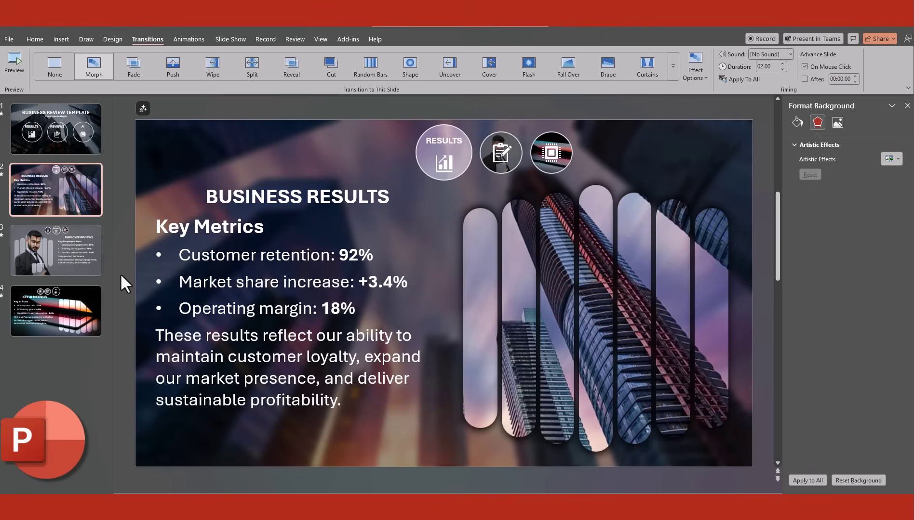
{"action": "key", "text": "ctrl+v"}
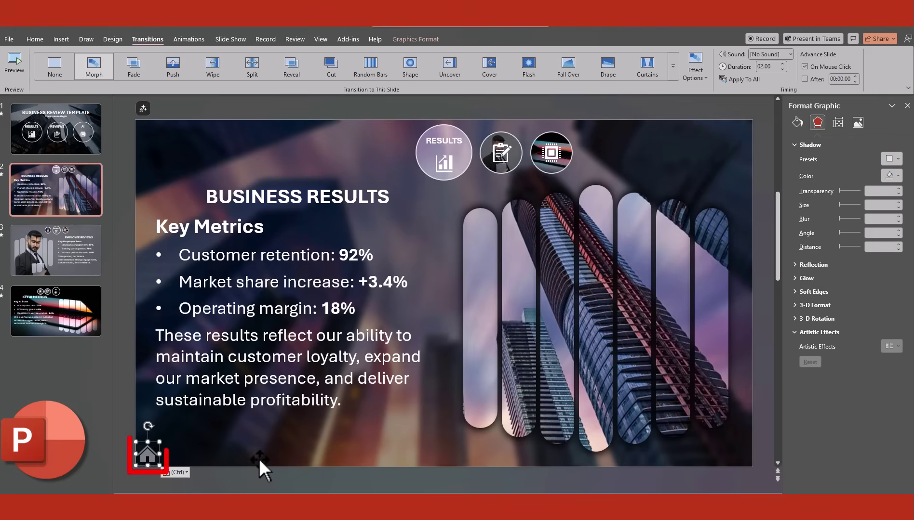
{"action": "left_click", "coordinate": [126, 387]}
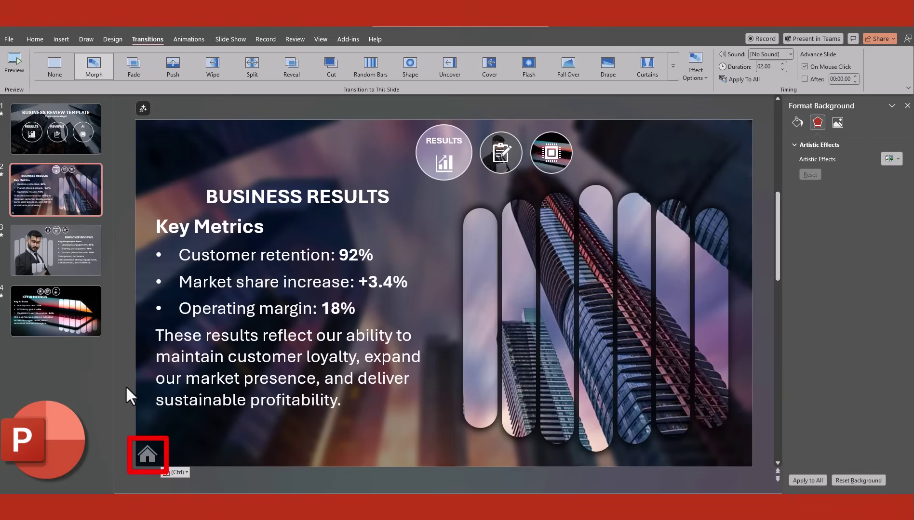
Give the RESULTS circle on the title slide a click action that hyperlinks to Slide 2.
{"action": "scroll", "coordinate": [274, 241], "scroll_direction": "up", "scroll_amount": 1}
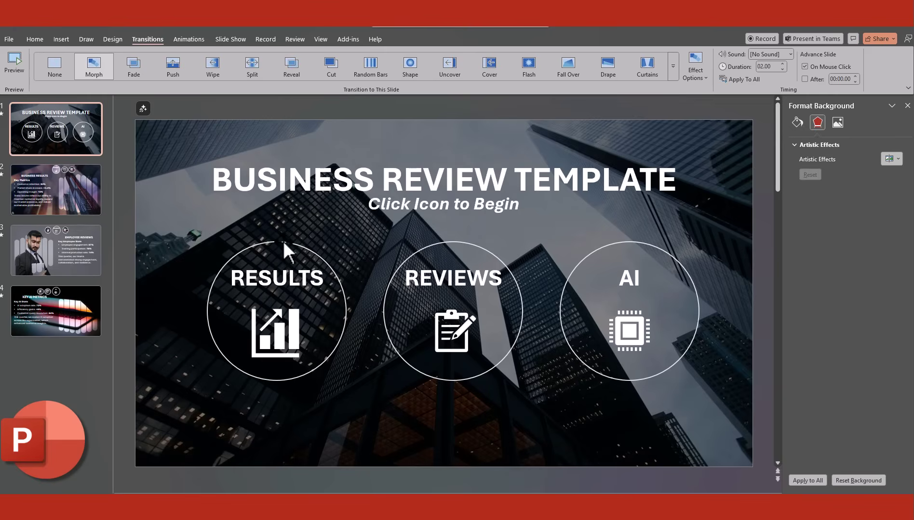
{"action": "left_click", "coordinate": [283, 240]}
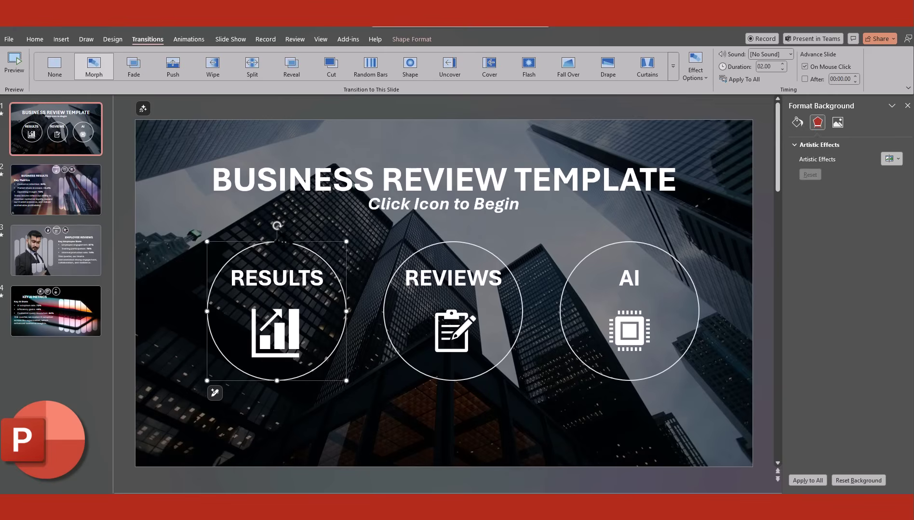
{"action": "left_click", "coordinate": [60, 40]}
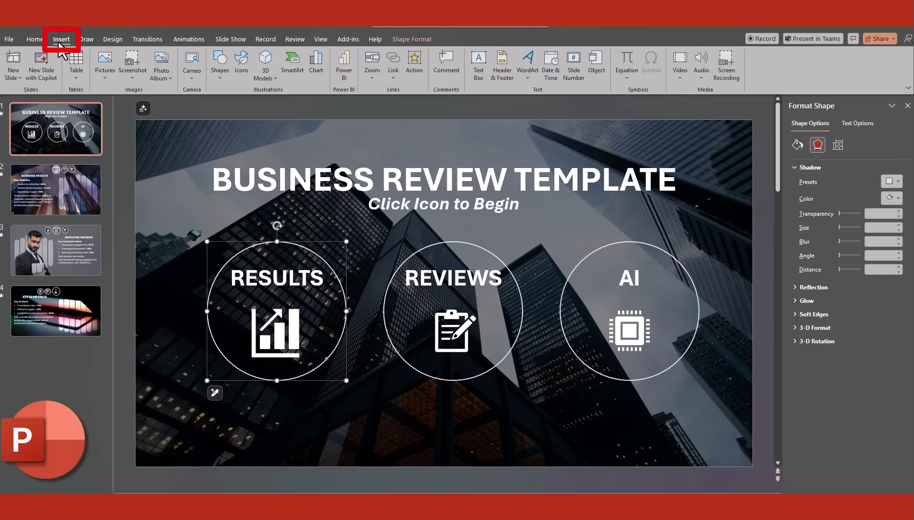
{"action": "left_click", "coordinate": [414, 68]}
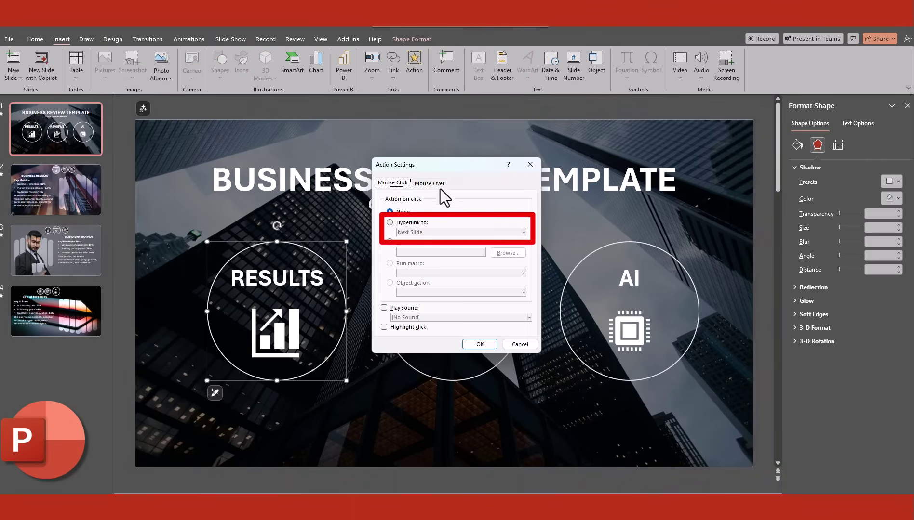
{"action": "left_click", "coordinate": [426, 222]}
{"action": "left_click", "coordinate": [460, 232]}
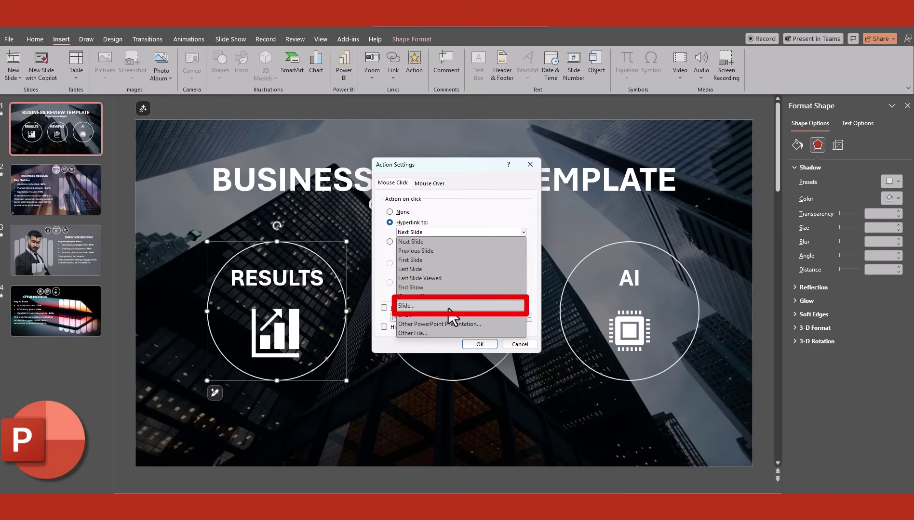
{"action": "left_click", "coordinate": [450, 304]}
{"action": "left_click", "coordinate": [380, 224]}
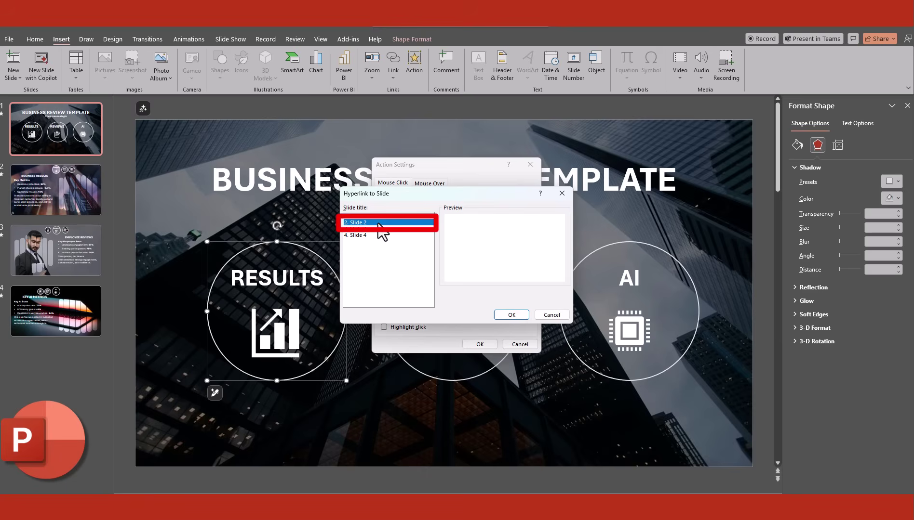
{"action": "left_click", "coordinate": [511, 316]}
{"action": "left_click", "coordinate": [480, 344]}
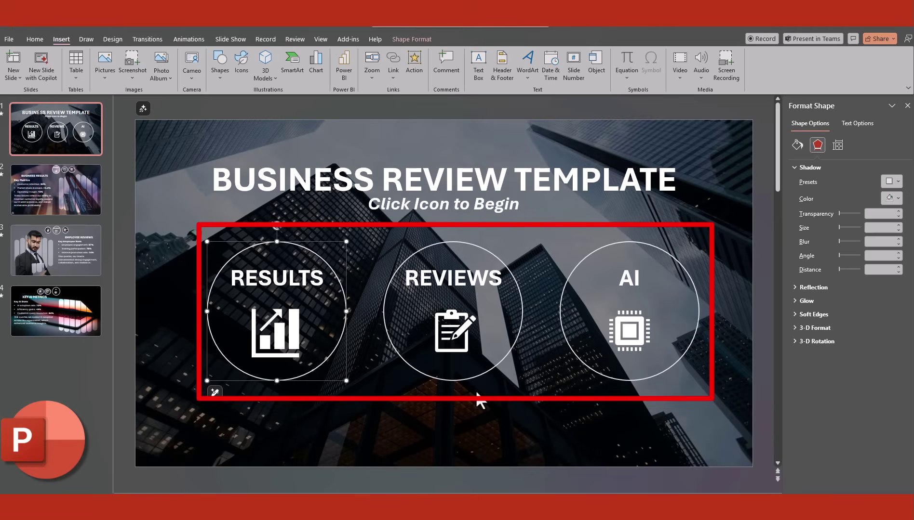
Test the navigation in the slide show by following the chart-icon circle's link from the Key AI Metrics slide.
{"action": "left_click", "coordinate": [58, 196]}
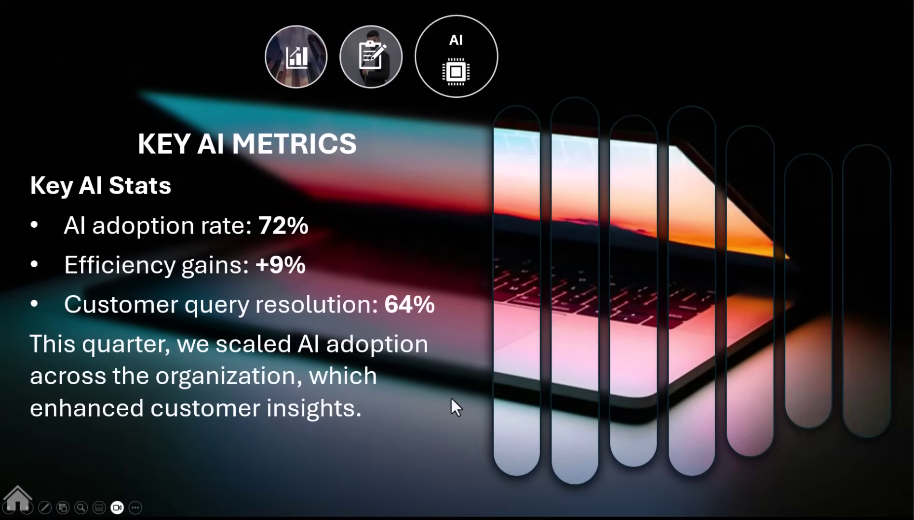
{"action": "left_click", "coordinate": [294, 87]}
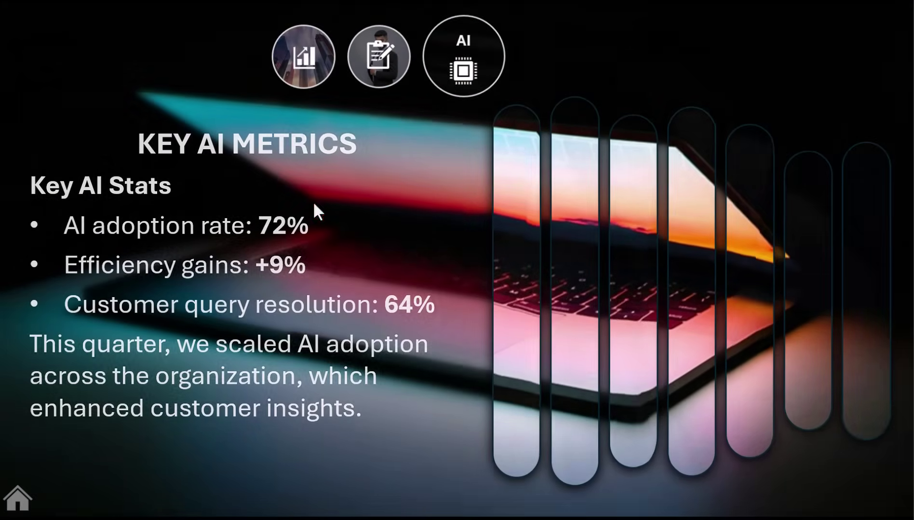